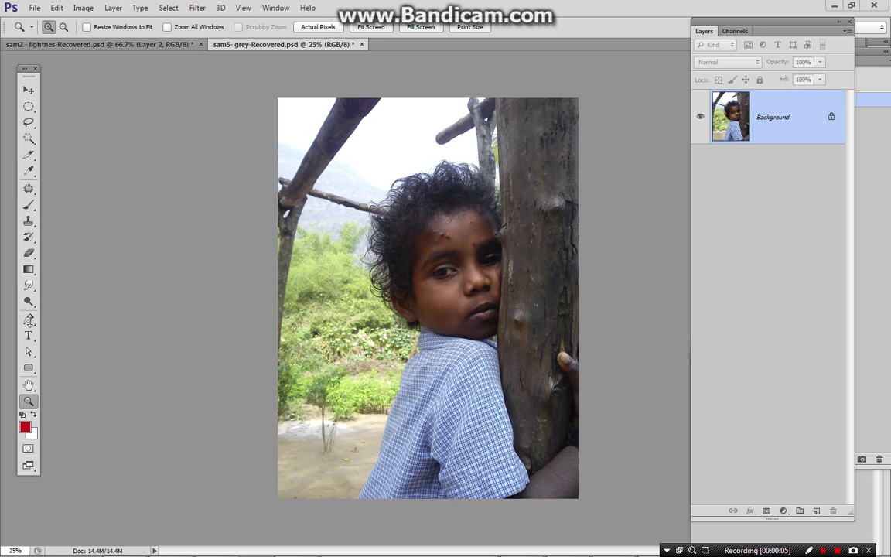
- Trace a Pen path up the child's shirt edge and around the neck
click(28, 318)
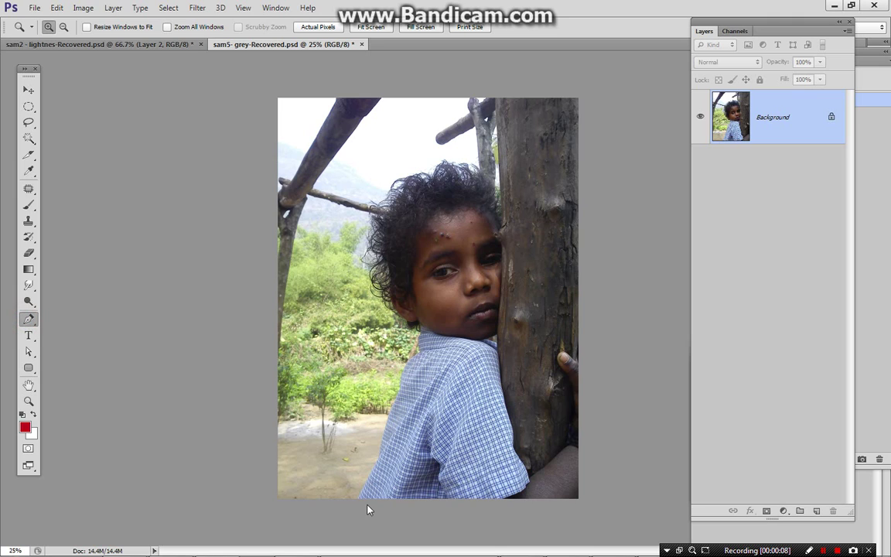
click(365, 482)
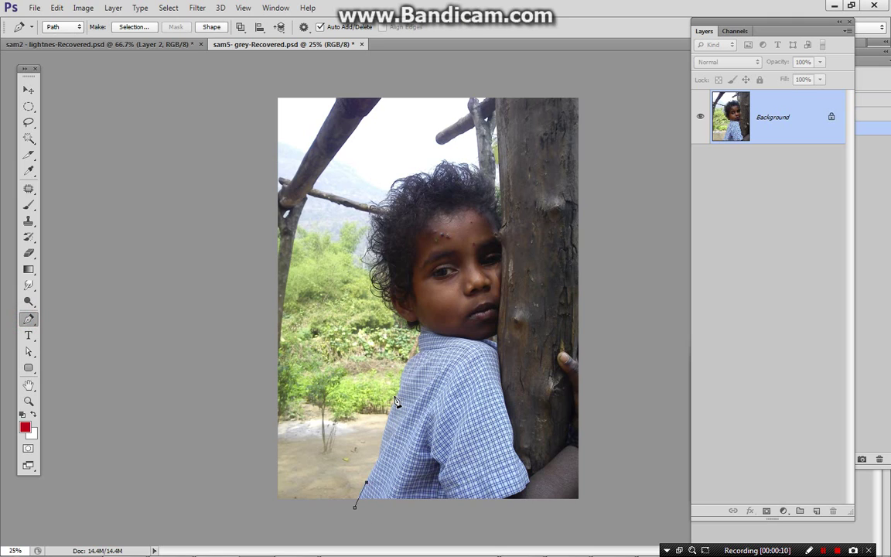
click(384, 432)
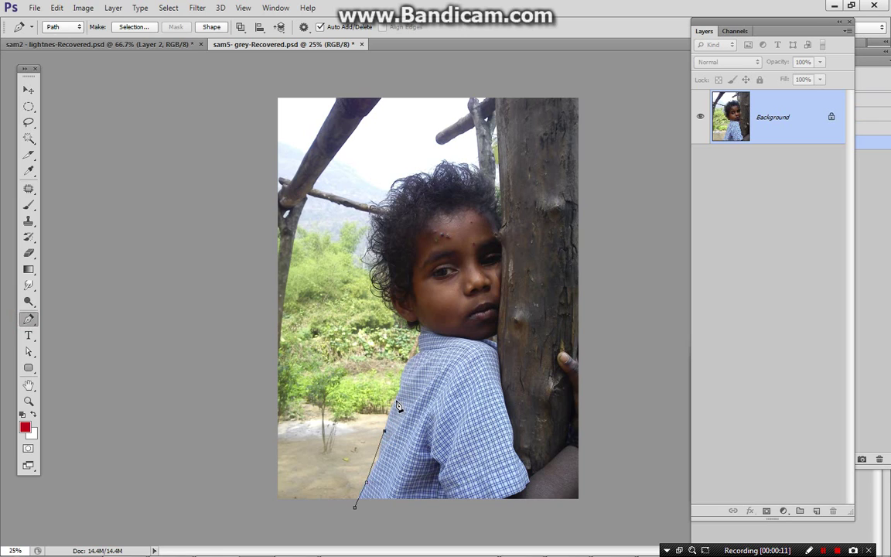
click(400, 383)
click(407, 370)
click(414, 356)
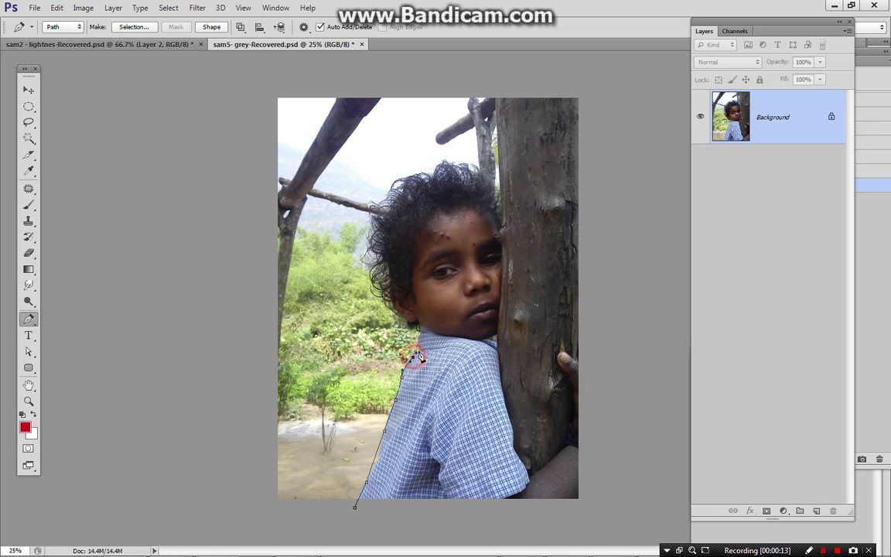
click(422, 343)
click(418, 332)
click(410, 325)
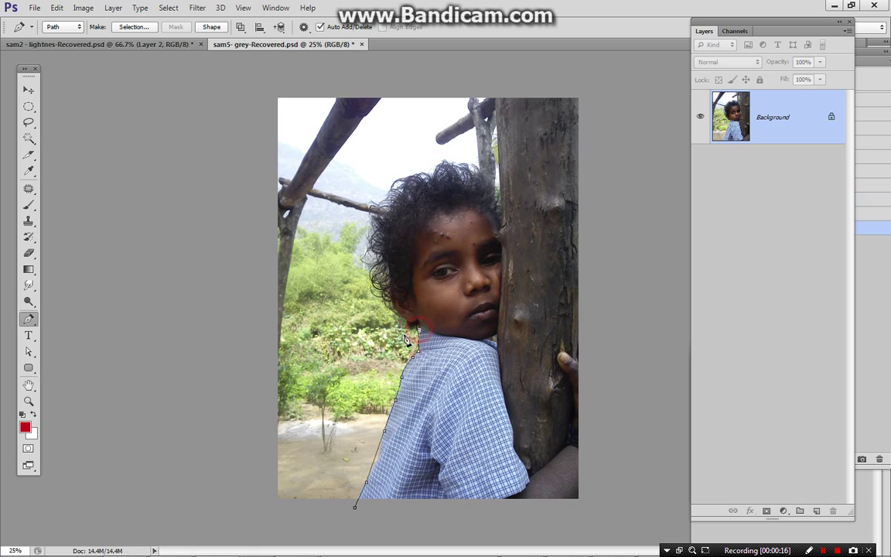
- Continue the path up the left of the hair and over its top to the trunk
click(385, 313)
click(370, 290)
click(358, 263)
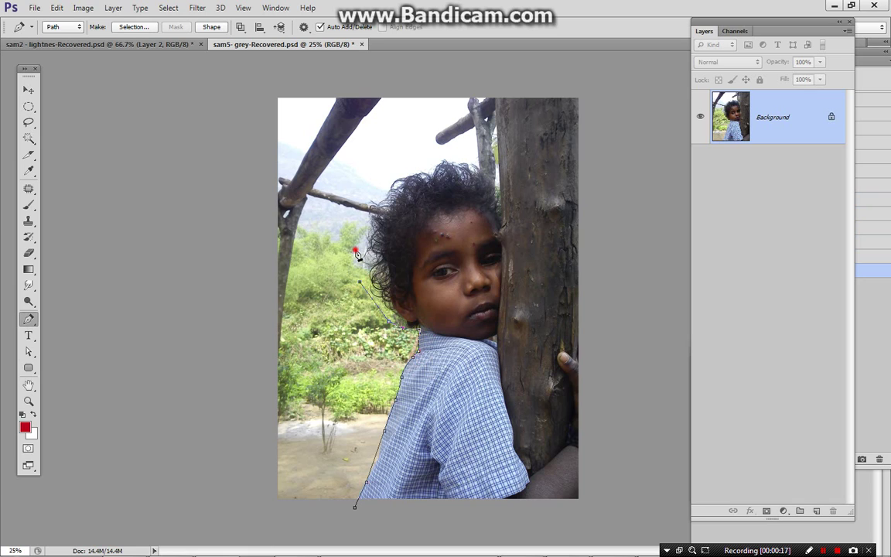
click(361, 224)
click(365, 186)
click(396, 167)
click(430, 155)
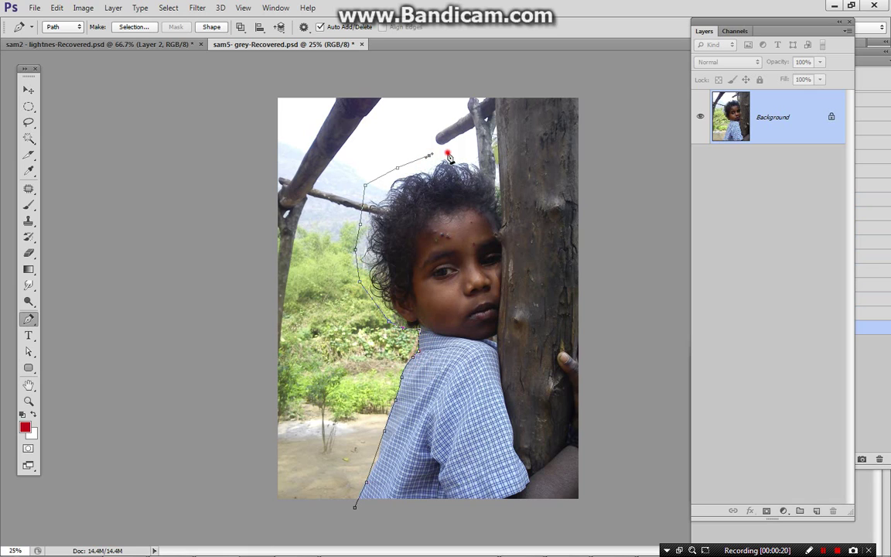
click(447, 152)
click(469, 155)
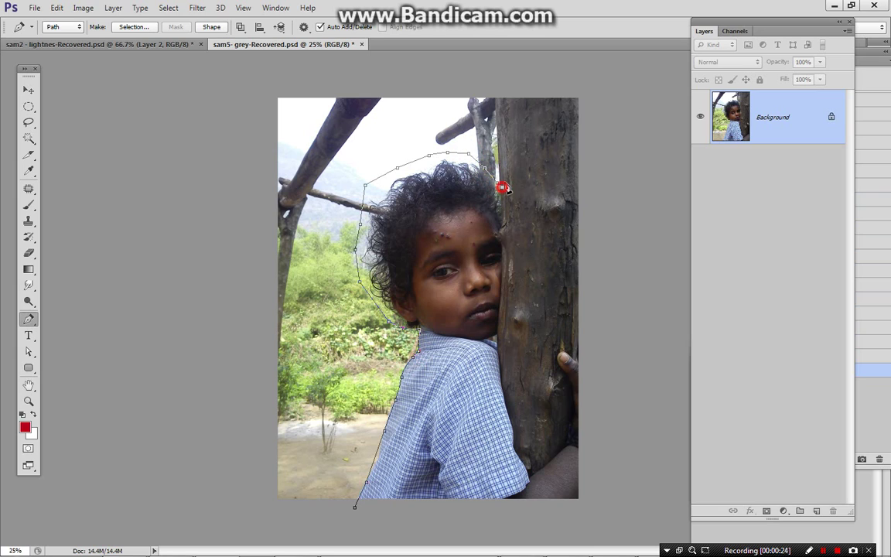
- Run the path over the trunk top, down its right side and along the bottom, closing it at the start
click(532, 75)
click(590, 84)
click(613, 122)
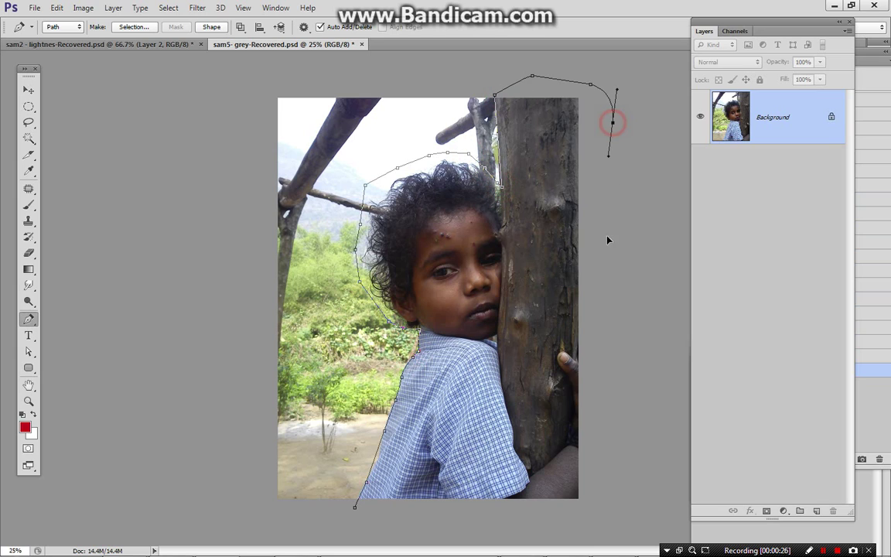
click(607, 210)
click(624, 376)
click(620, 460)
click(617, 498)
click(601, 529)
click(424, 529)
click(346, 524)
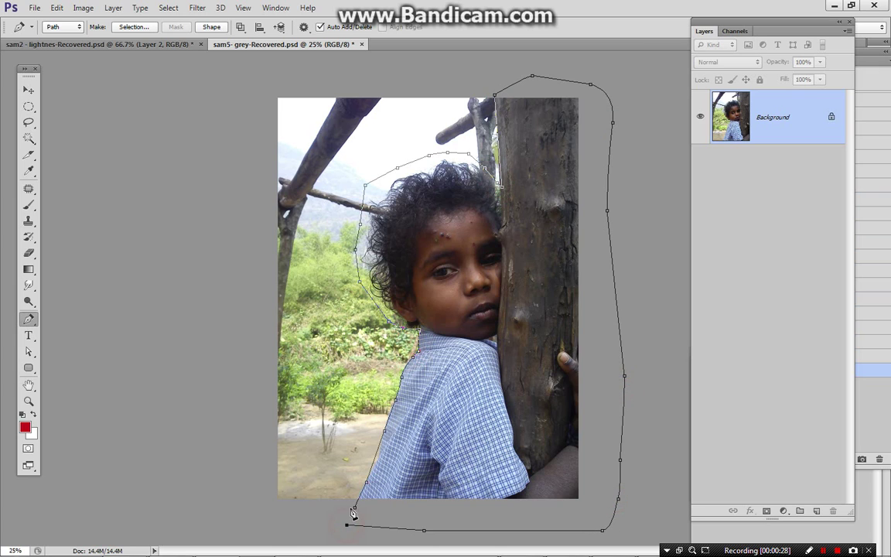
click(354, 511)
- Copy the selected child and tree to a new layer and delete the Background layer
key(ctrl+Return)
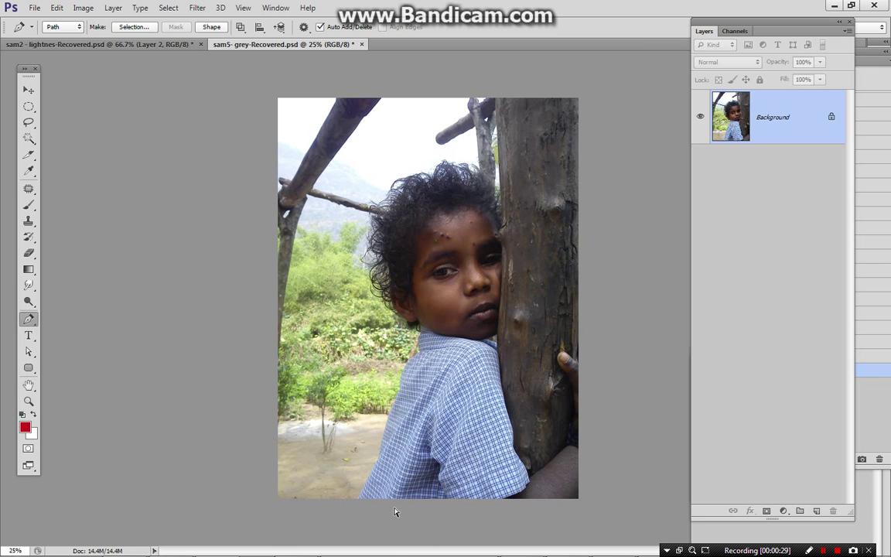
key(ctrl+j)
click(780, 194)
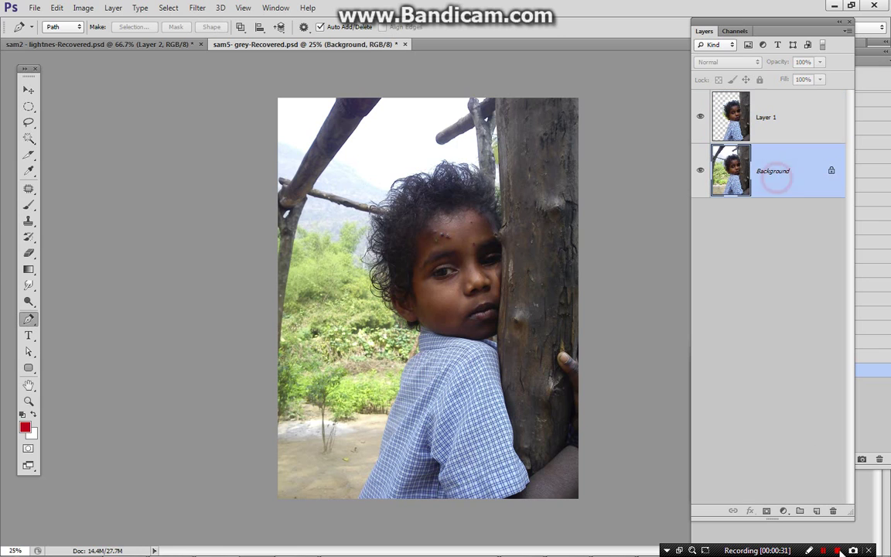
click(833, 510)
click(421, 213)
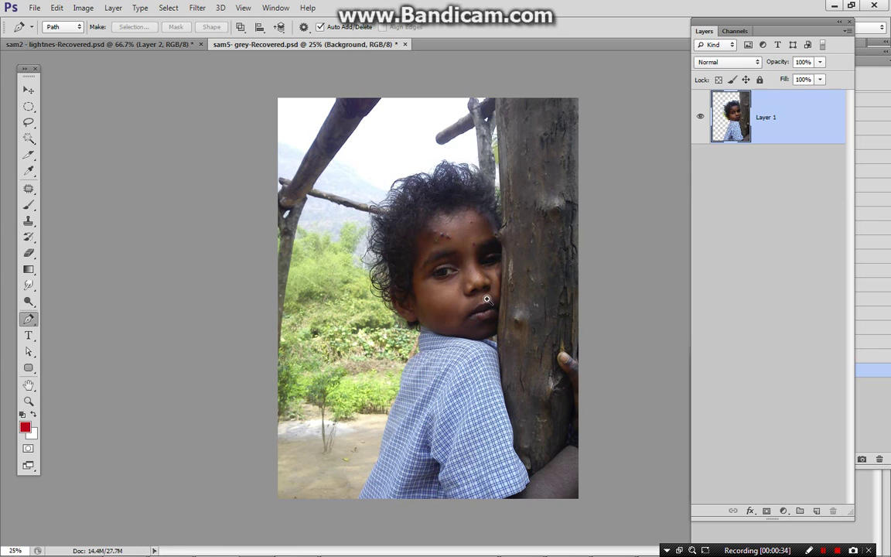
- Zoom in on the hair and copy a lassoed tuft from its top onto its own layer
key(z)
click(415, 236)
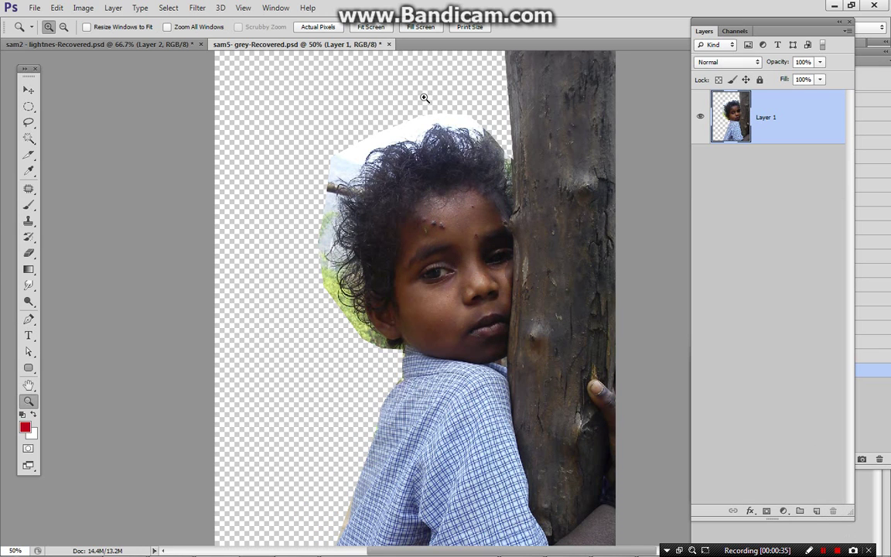
click(365, 168)
key(l)
mouse_move(468, 82)
mouse_down()
mouse_move(512, 80)
mouse_move(535, 133)
mouse_up()
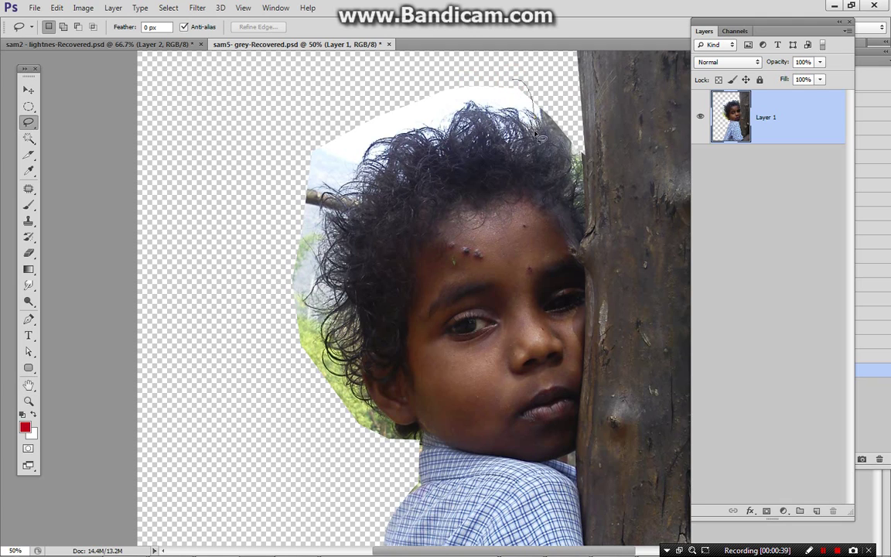
drag(479, 98, 474, 128)
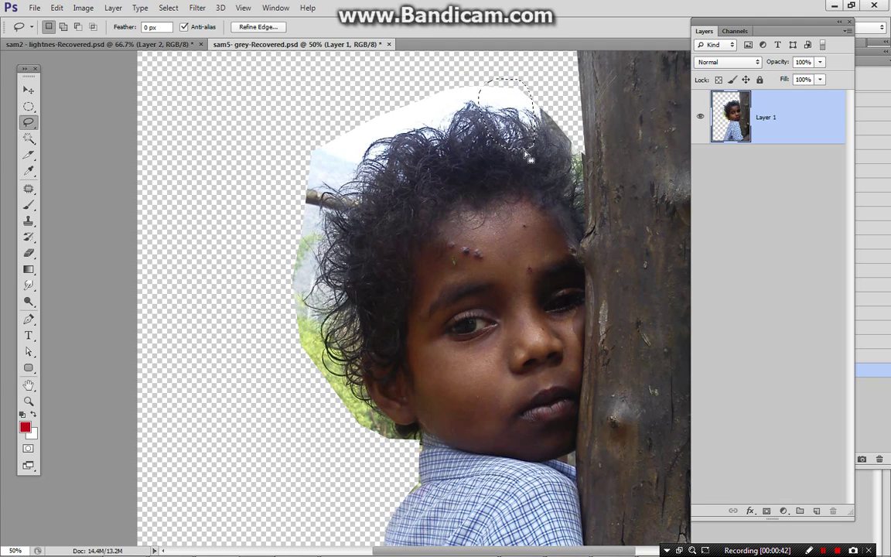
key(v)
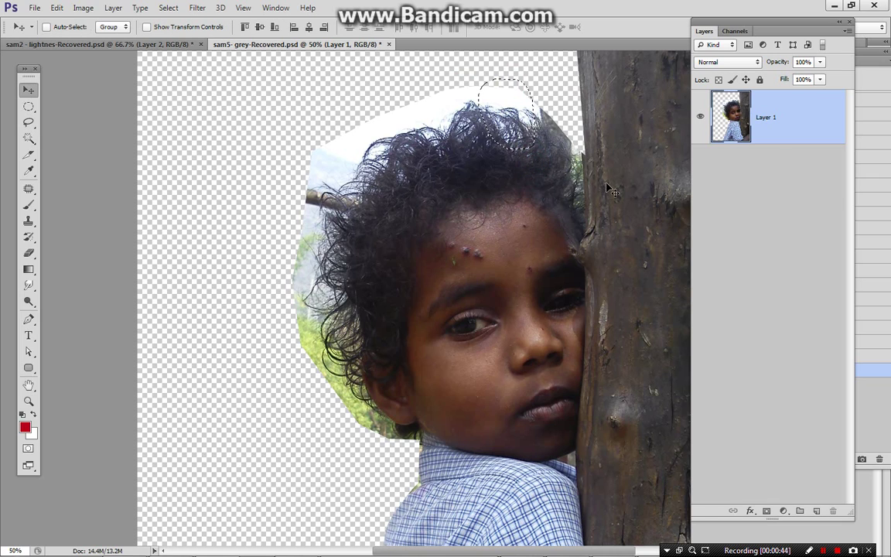
key(ctrl+j)
- Place the hair copy at the head's left edge, rotated about -66°, and merge it into Layer 1
mouse_move(535, 138)
mouse_down()
mouse_move(442, 133)
mouse_move(308, 194)
mouse_move(304, 241)
mouse_move(363, 156)
mouse_up()
key(ctrl+t)
key(Return)
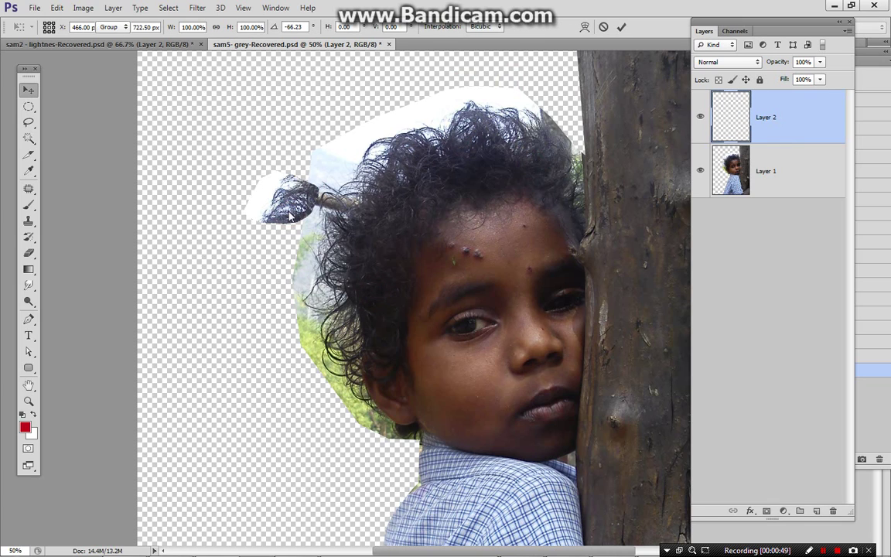
drag(288, 210, 353, 209)
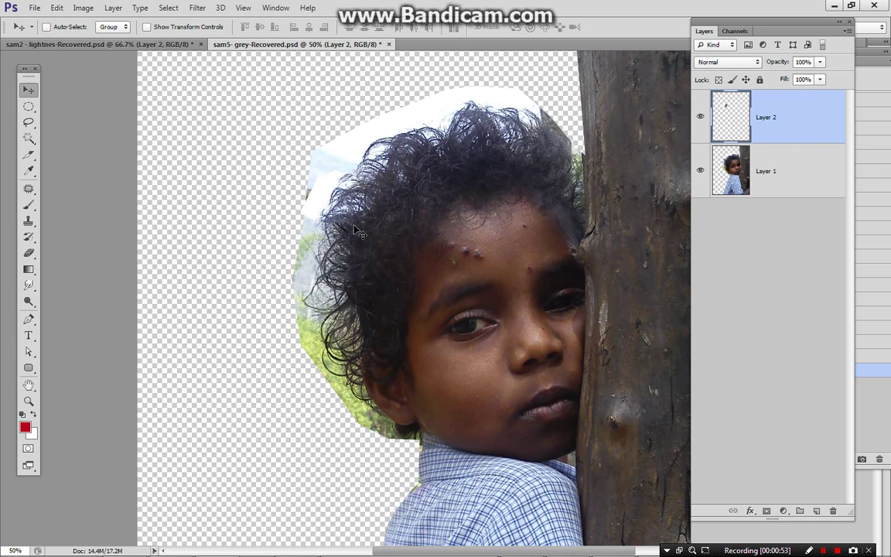
key(ctrl+e)
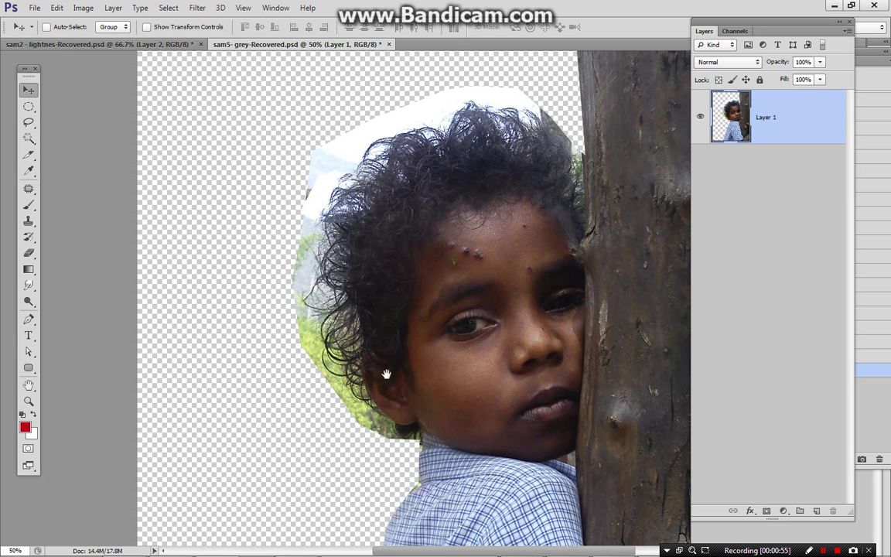
- Outline the beige sliver beside the shirt sleeve with a Pen path and delete it to transparency
drag(385, 374, 317, 183)
drag(298, 292, 290, 192)
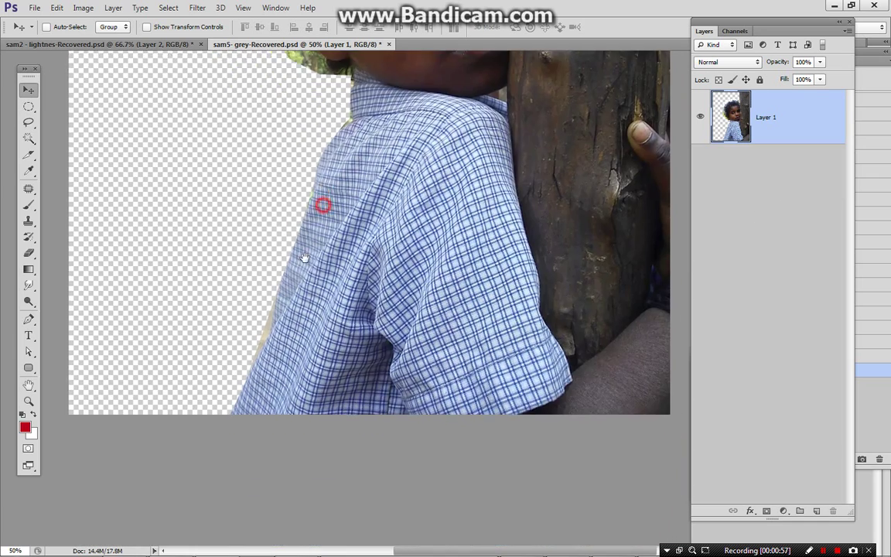
drag(304, 258, 301, 315)
key(p)
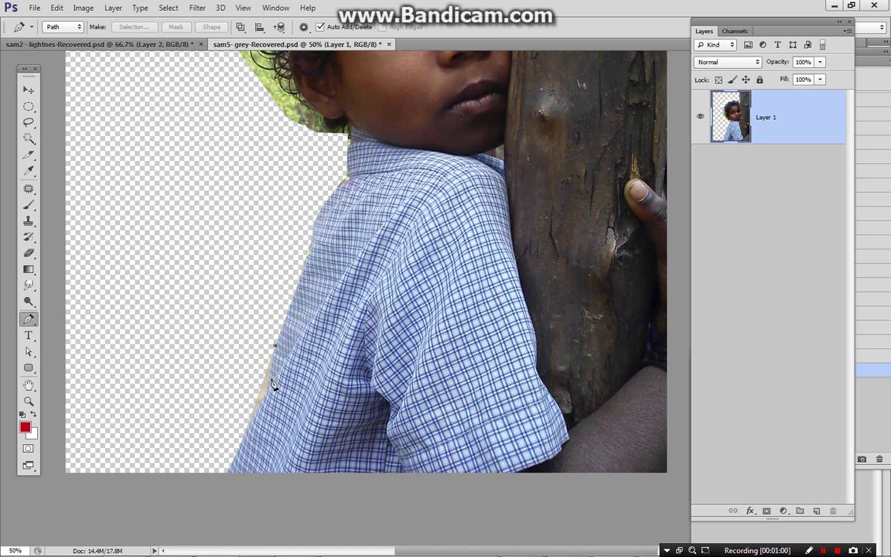
click(271, 386)
click(248, 425)
click(232, 450)
click(199, 391)
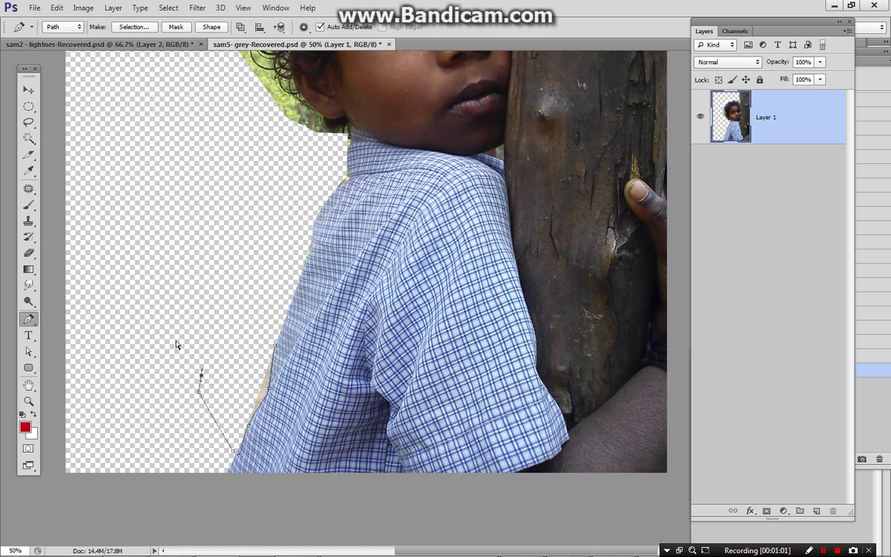
key(ctrl+Return)
key(Delete)
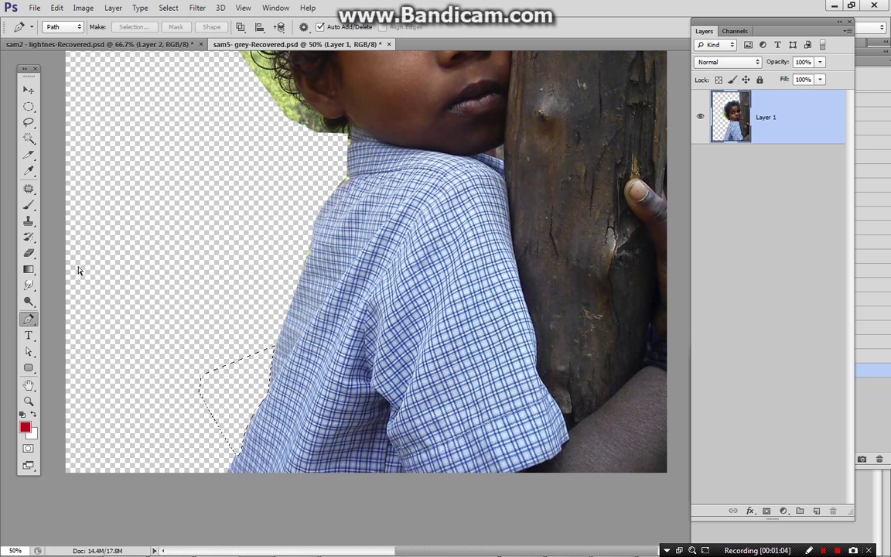
- Zoom in closely on the child's face
scroll(125, 313, up, 5)
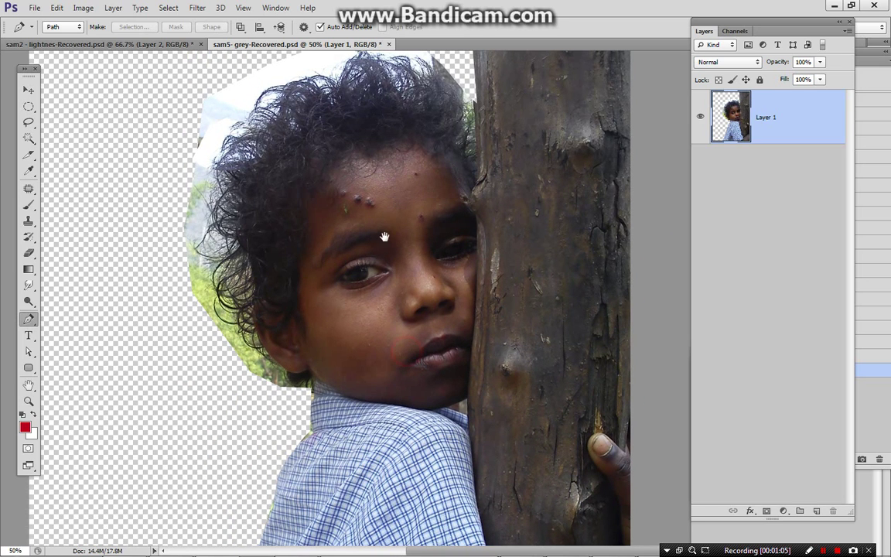
key(z)
drag(275, 119, 618, 338)
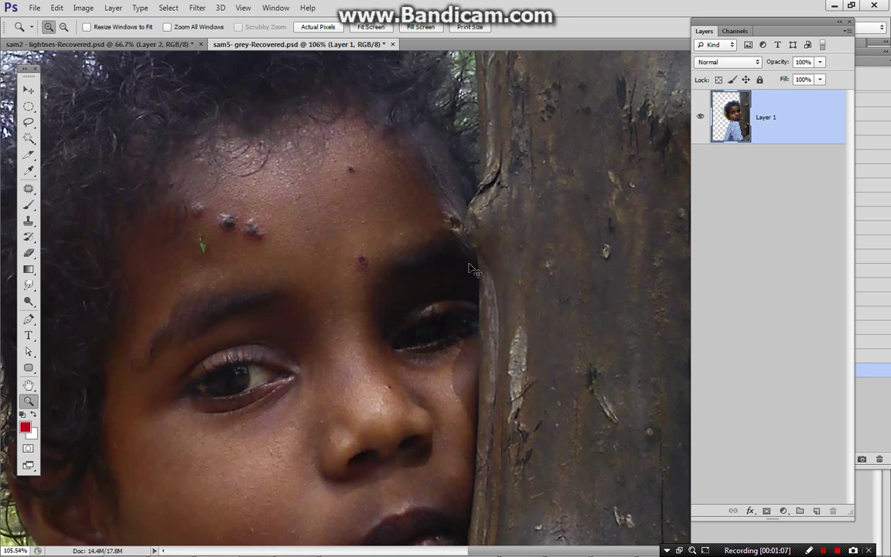
- Brighten the cut-out with a Curves point raising input 104 to output 158
key(ctrl+m)
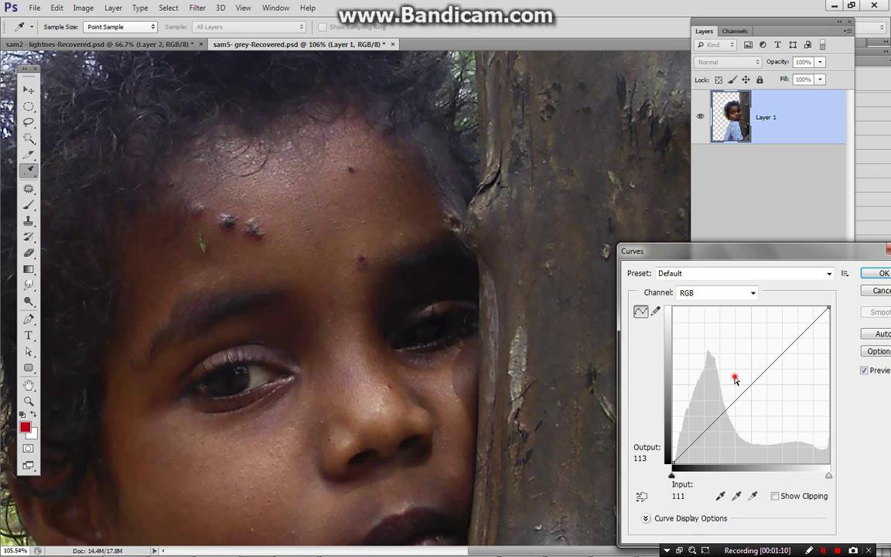
drag(753, 384, 736, 367)
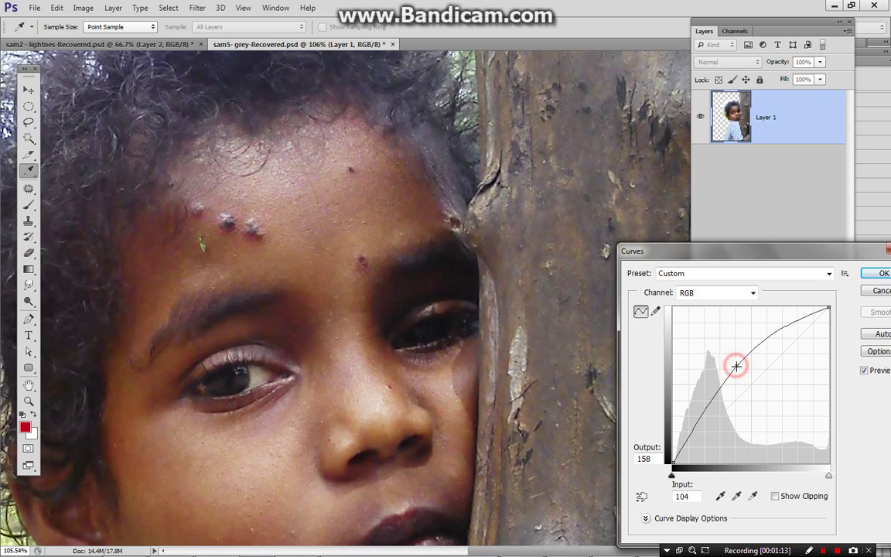
click(876, 272)
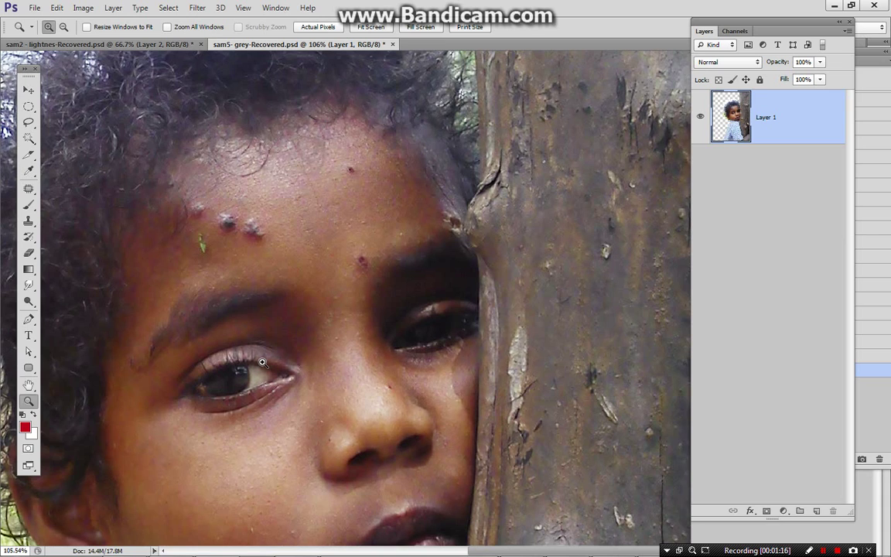
click(29, 188)
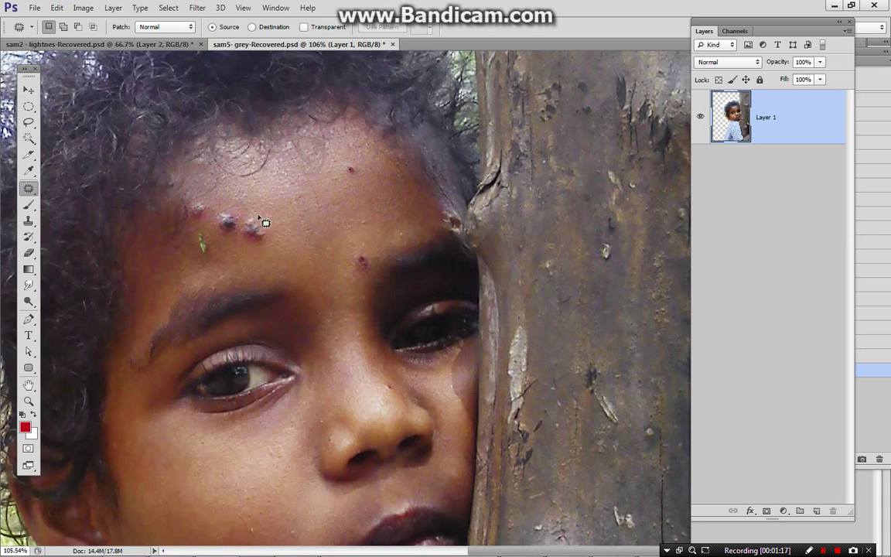
- Patch two forehead blemishes with clean skin using the Patch tool
mouse_move(260, 221)
mouse_down()
mouse_move(271, 223)
mouse_move(260, 249)
mouse_move(267, 218)
mouse_move(313, 205)
mouse_up()
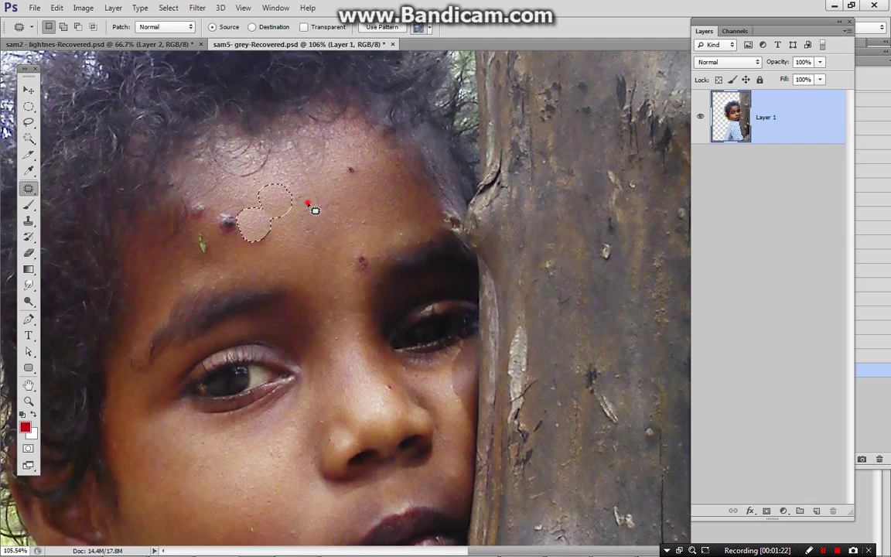
mouse_move(337, 153)
mouse_down()
mouse_move(359, 188)
mouse_move(357, 169)
mouse_move(344, 223)
mouse_move(363, 249)
mouse_move(352, 209)
mouse_up()
click(350, 205)
mouse_move(272, 223)
mouse_down()
mouse_move(260, 254)
mouse_move(224, 243)
mouse_move(303, 208)
mouse_up()
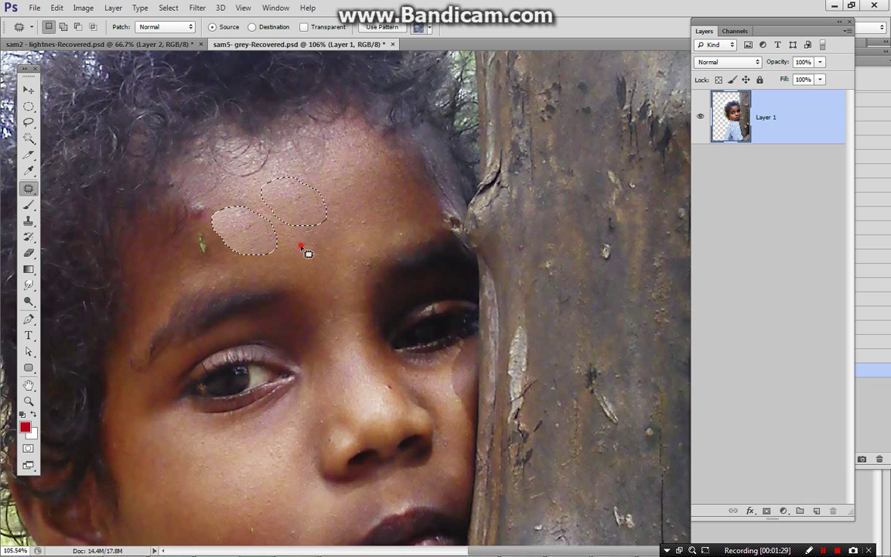
mouse_move(207, 198)
mouse_down()
mouse_move(269, 206)
mouse_move(255, 172)
mouse_up()
- Patch away the green forehead speck and the mark beside the nose, then zoom out
mouse_move(199, 229)
mouse_down()
mouse_move(207, 240)
mouse_move(200, 229)
mouse_move(164, 239)
mouse_up()
click(247, 254)
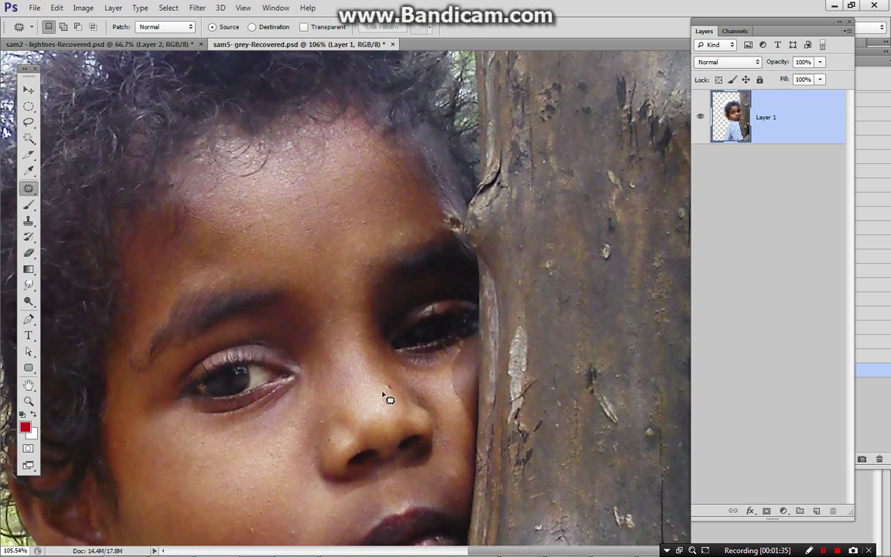
mouse_move(384, 393)
mouse_down()
mouse_move(395, 395)
mouse_move(379, 374)
mouse_up()
key(ctrl+d)
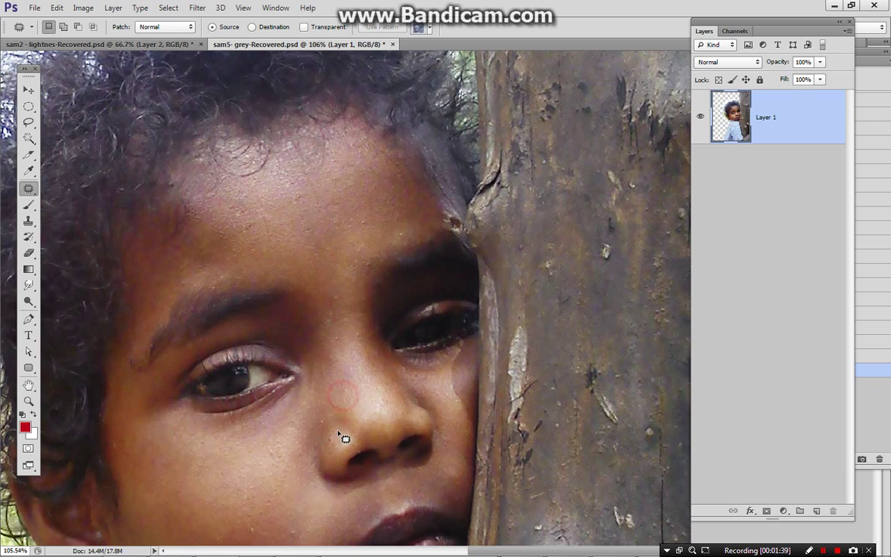
drag(292, 350, 290, 171)
drag(263, 244, 354, 248)
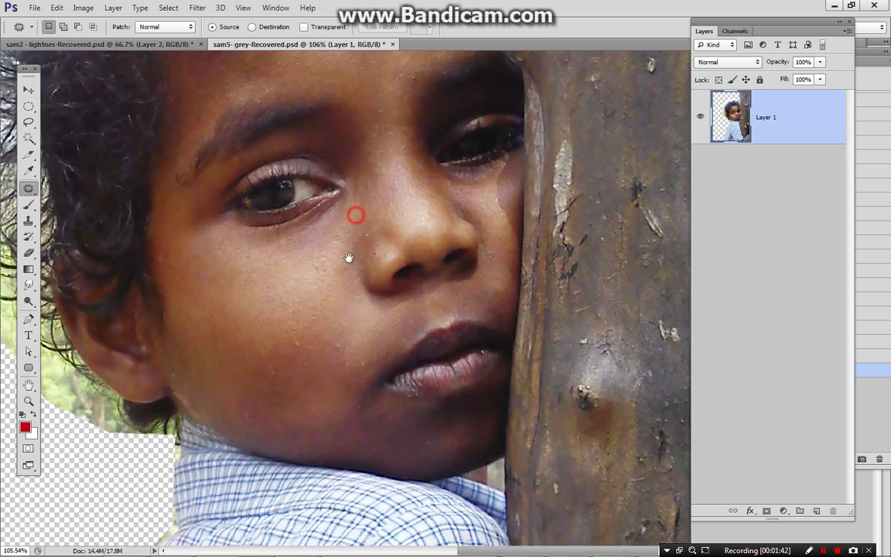
drag(354, 201, 358, 255)
key(ctrl+minus)
key(ctrl+minus)
- In Selective Color, set Greens to Cyan -99, Magenta -4, Yellow -100
key(z)
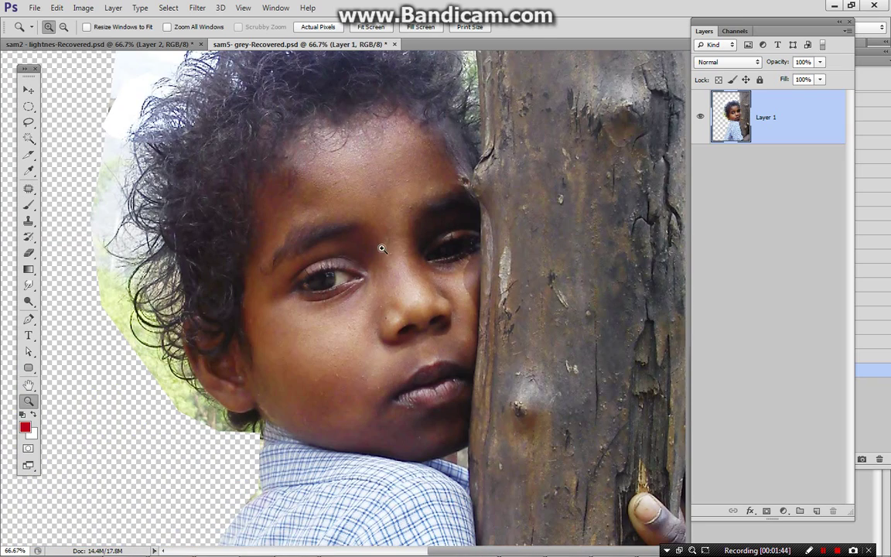
alt+click(375, 251)
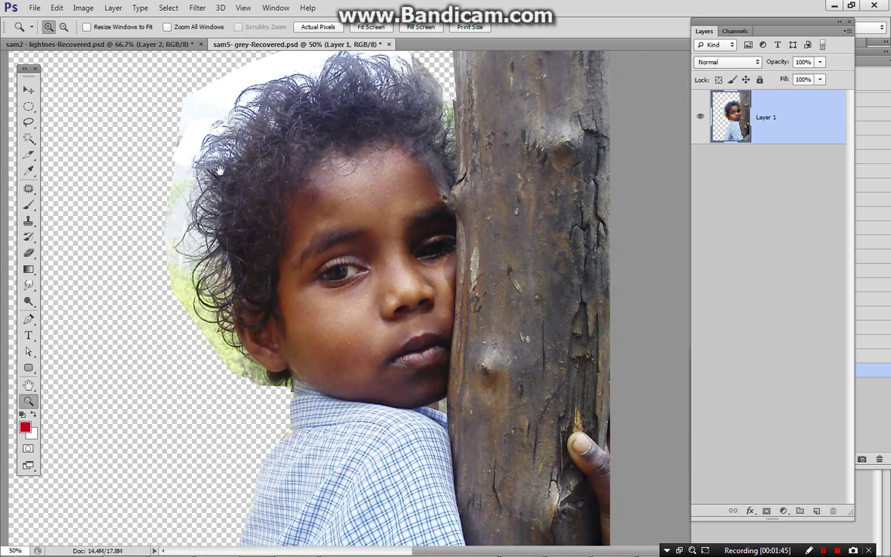
mouse_move(219, 171)
mouse_down()
mouse_move(294, 201)
mouse_move(258, 280)
mouse_move(252, 207)
mouse_up()
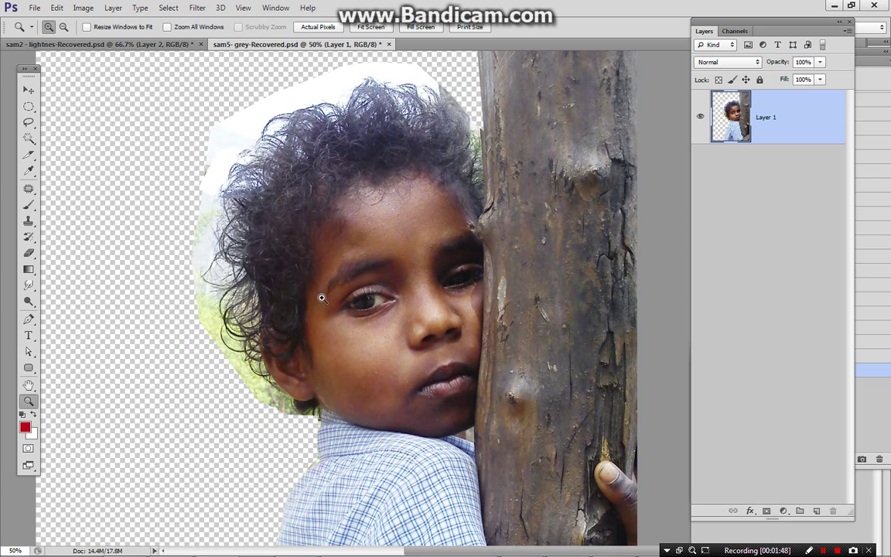
click(83, 8)
mouse_move(102, 39)
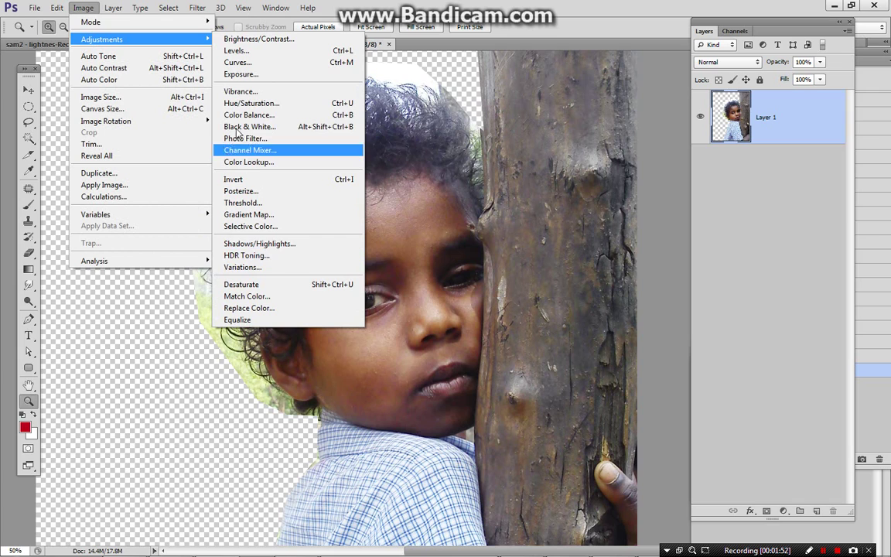
click(250, 227)
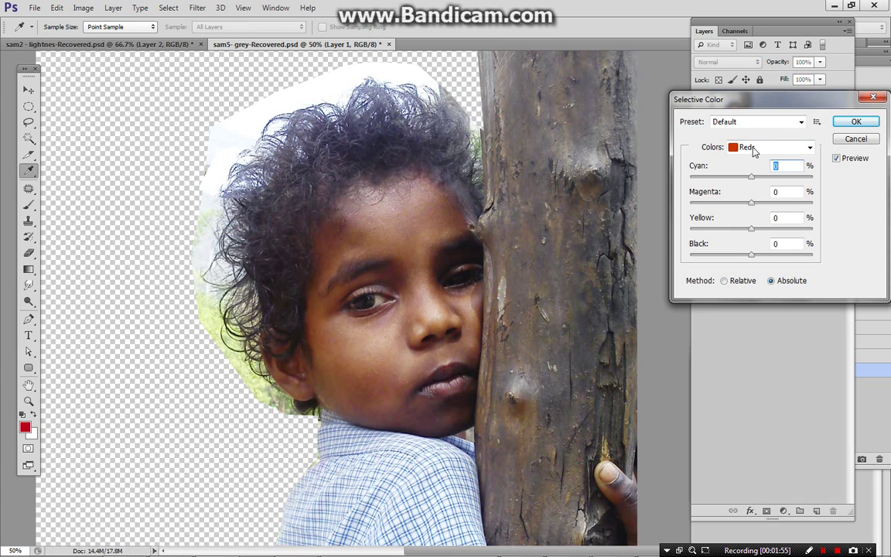
click(755, 147)
click(754, 185)
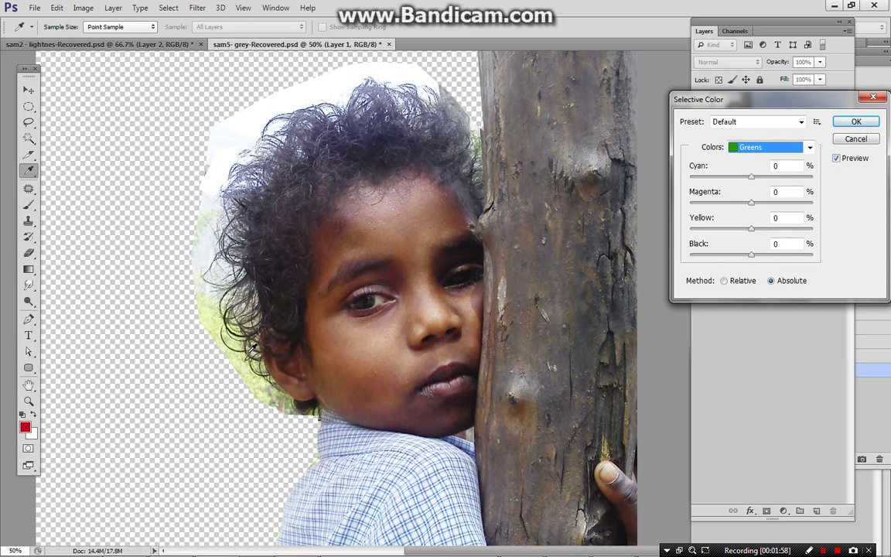
click(723, 204)
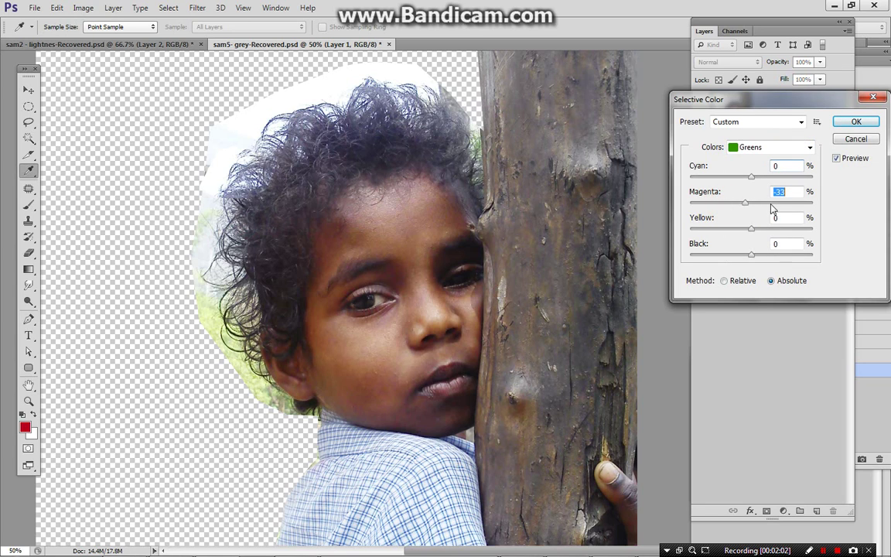
drag(740, 177, 706, 177)
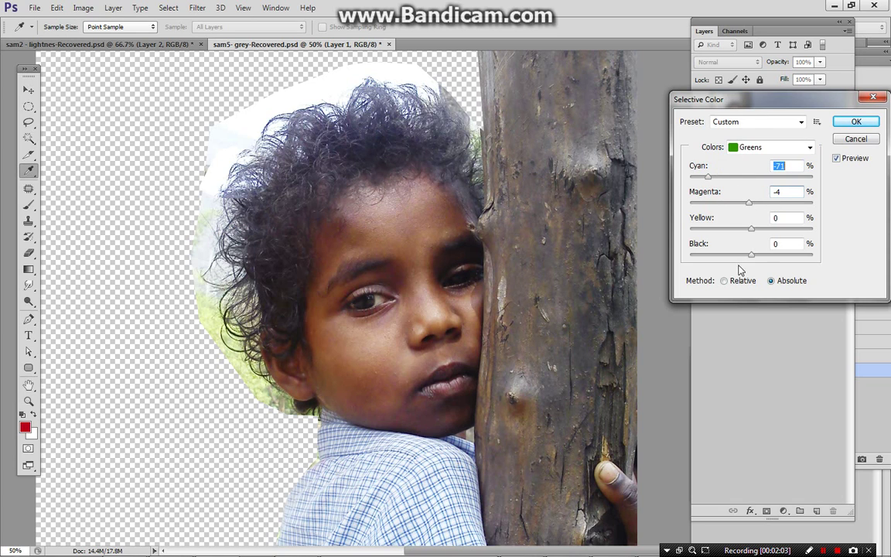
drag(703, 231, 690, 229)
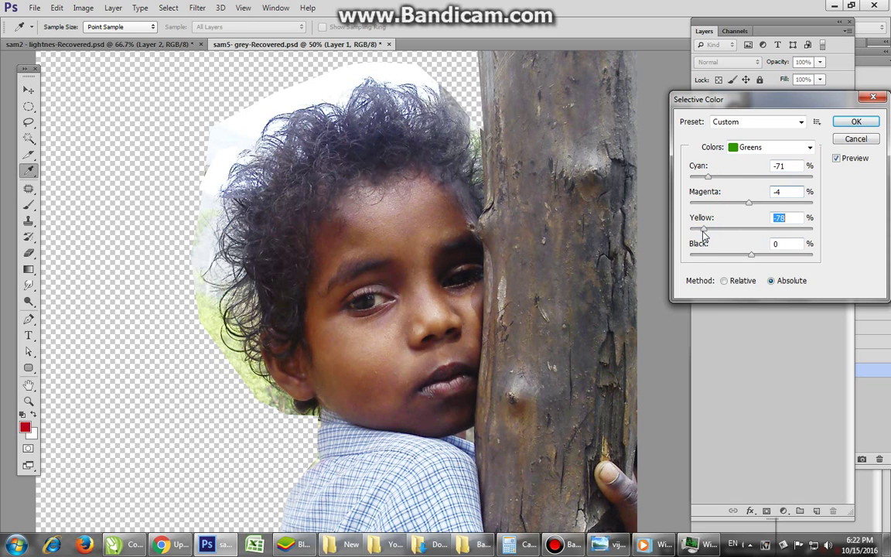
drag(705, 178, 690, 177)
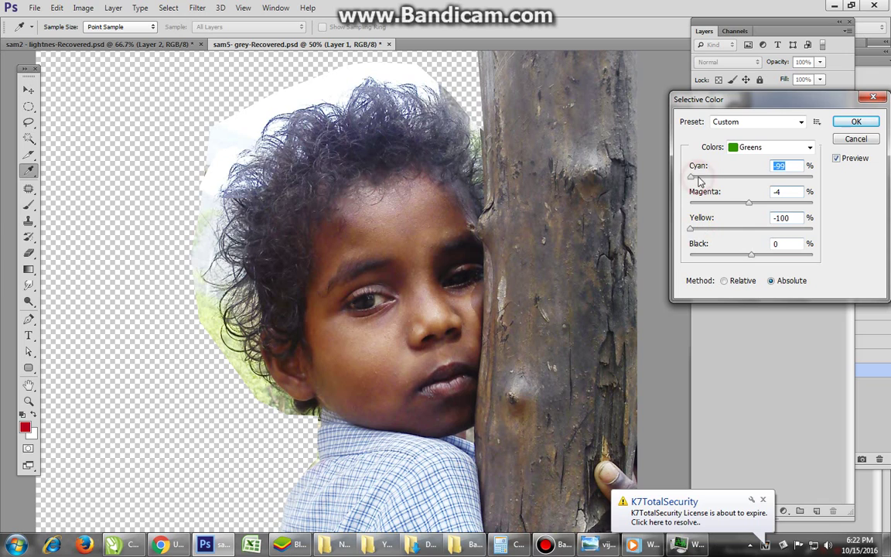
- Set Yellows to Cyan -100, Magenta -12, Yellow -79 and apply the adjustment
click(756, 121)
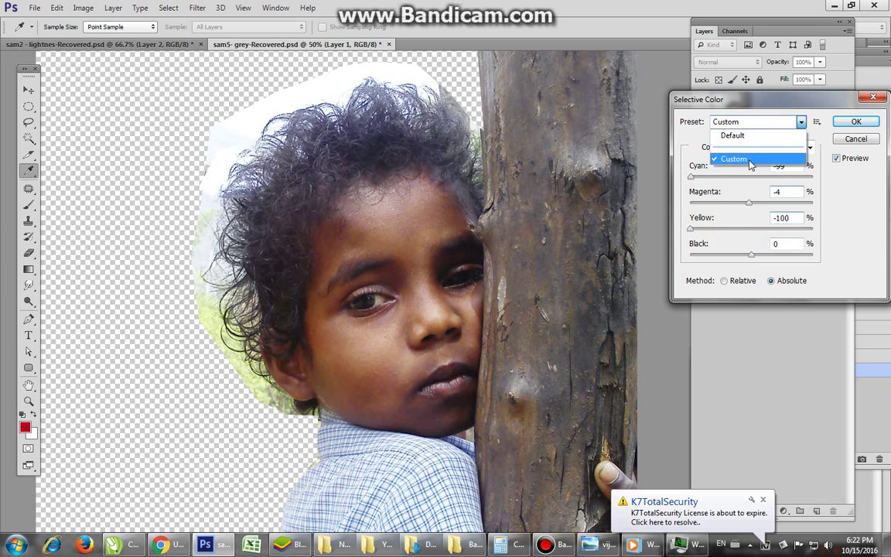
click(771, 147)
click(758, 121)
click(734, 157)
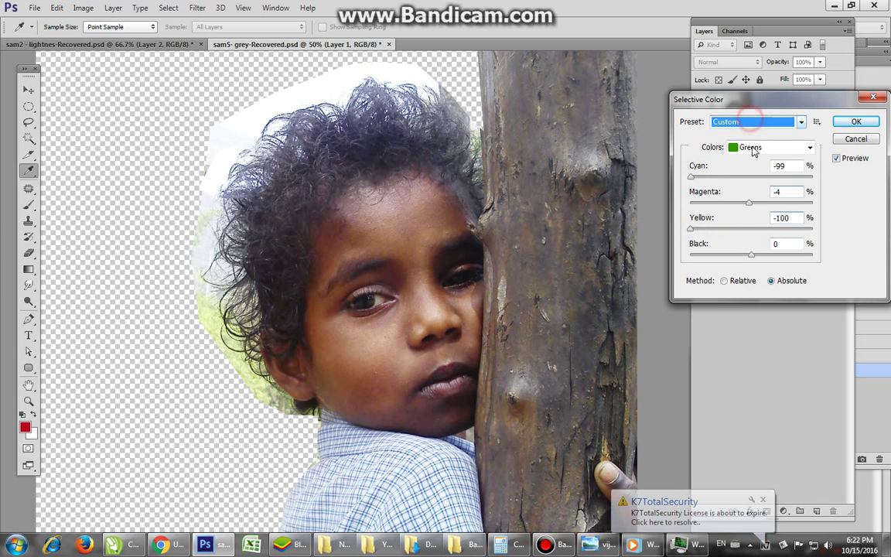
click(809, 146)
click(756, 173)
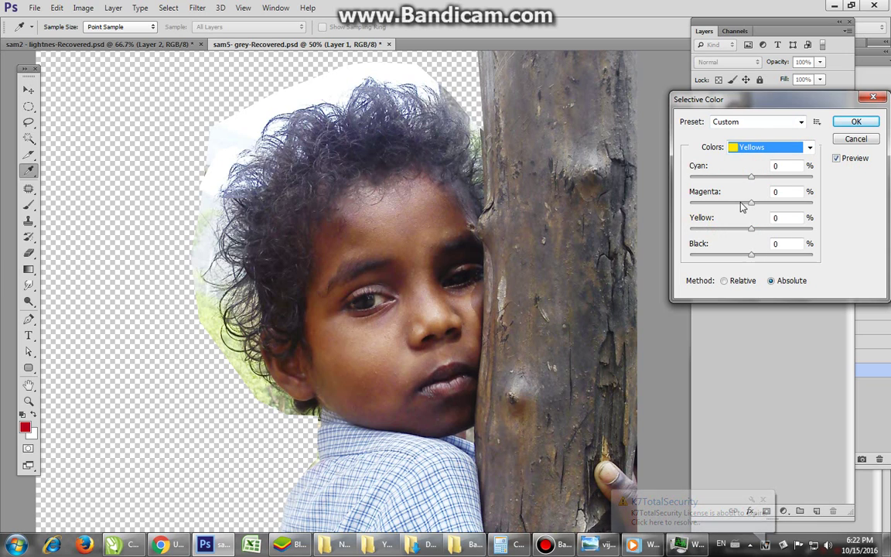
drag(736, 230, 717, 233)
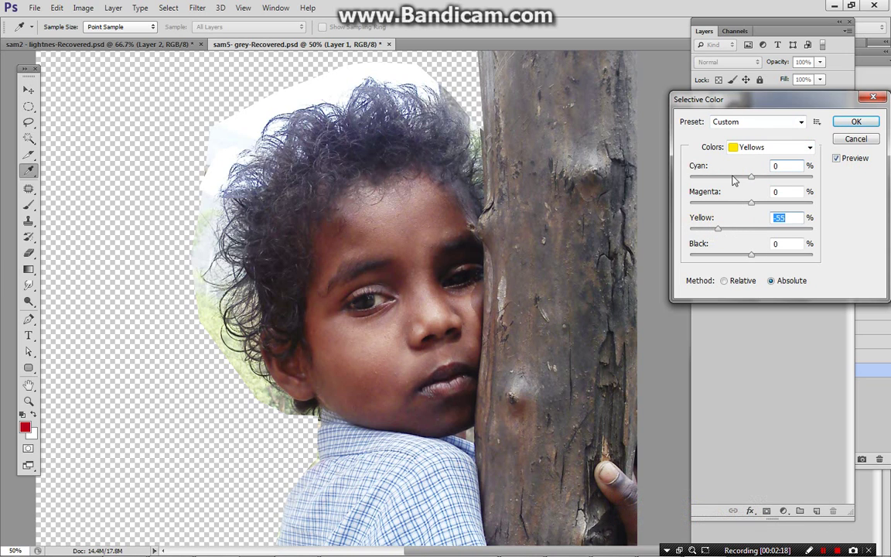
drag(733, 179, 719, 180)
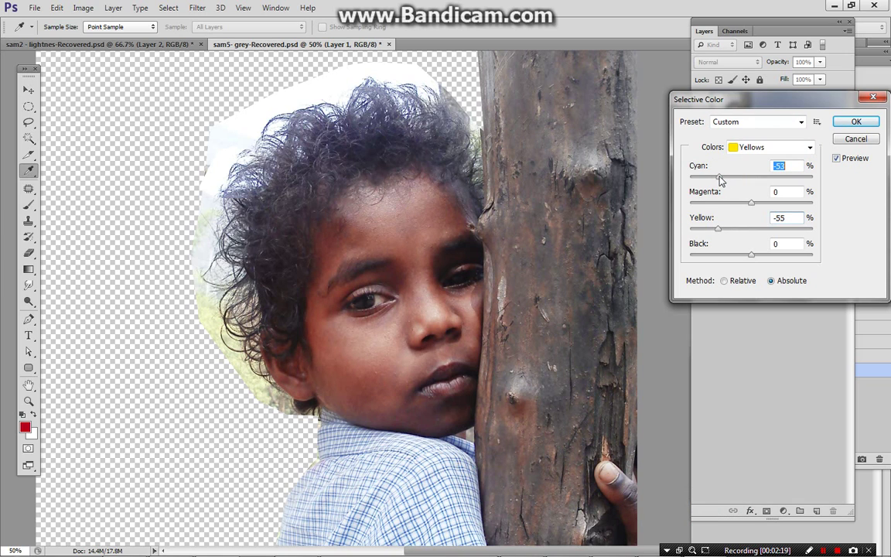
mouse_move(749, 209)
mouse_down()
mouse_move(716, 212)
mouse_move(744, 203)
mouse_up()
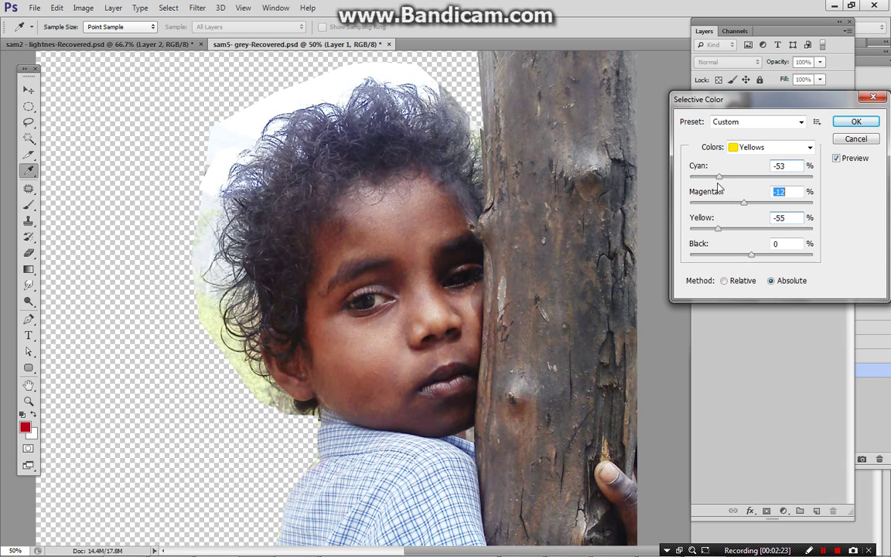
drag(704, 177, 689, 177)
drag(704, 227, 698, 236)
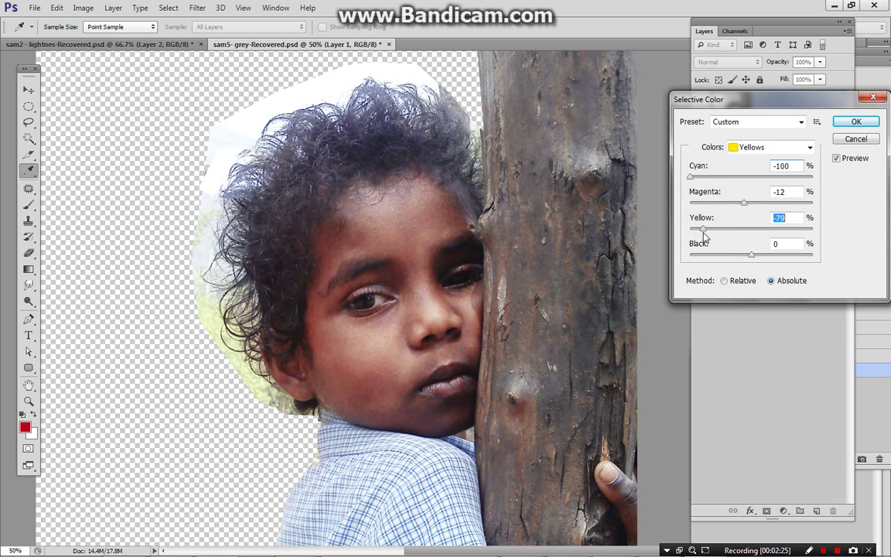
click(859, 123)
key(z)
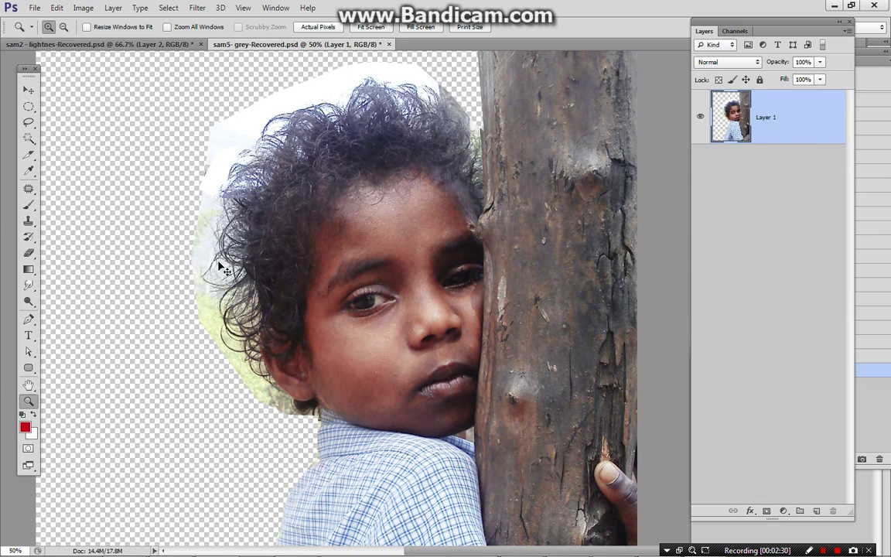
- Apply Levels with the white point sampled from the white background beside the hair
key(ctrl+l)
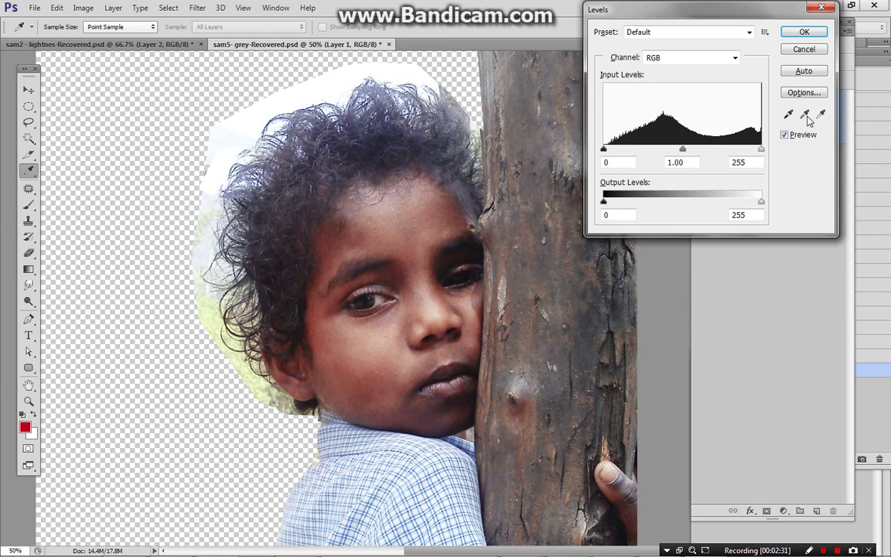
click(821, 115)
click(258, 376)
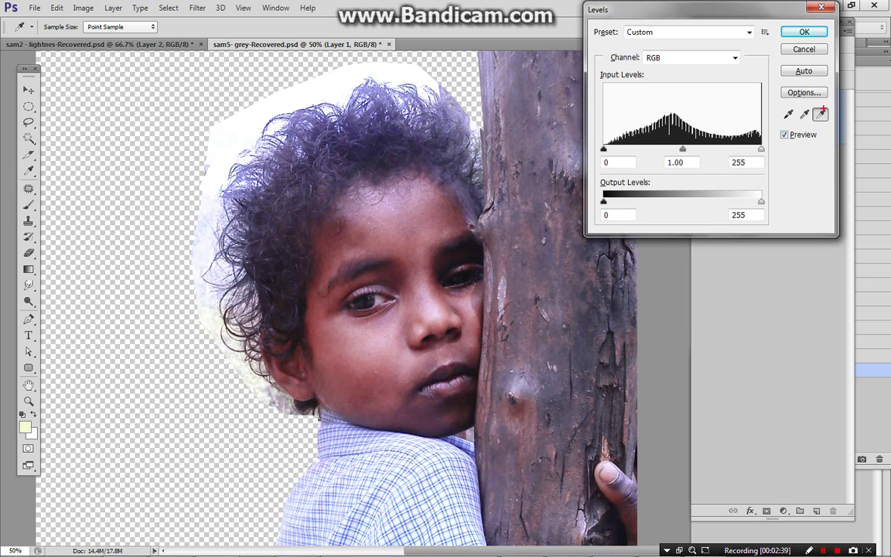
mouse_move(823, 111)
mouse_down()
mouse_move(805, 116)
mouse_move(541, 363)
mouse_move(283, 373)
mouse_up()
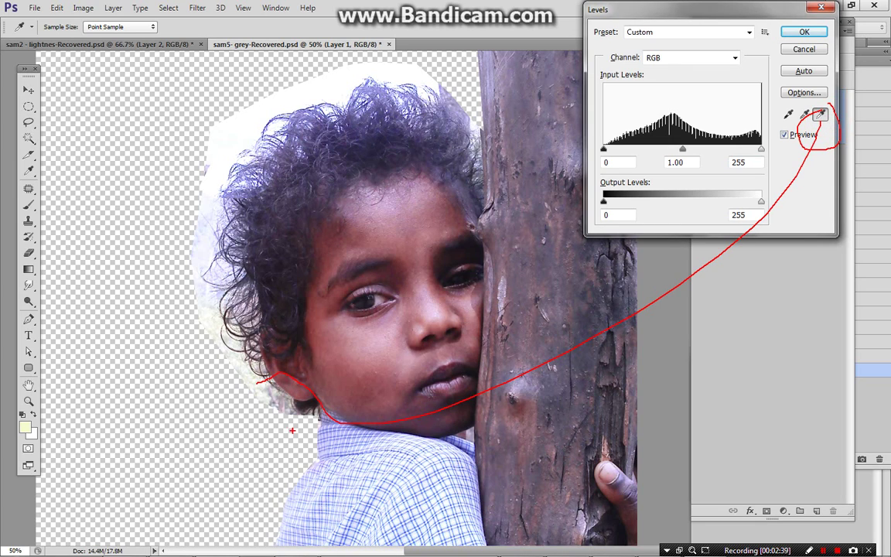
click(820, 114)
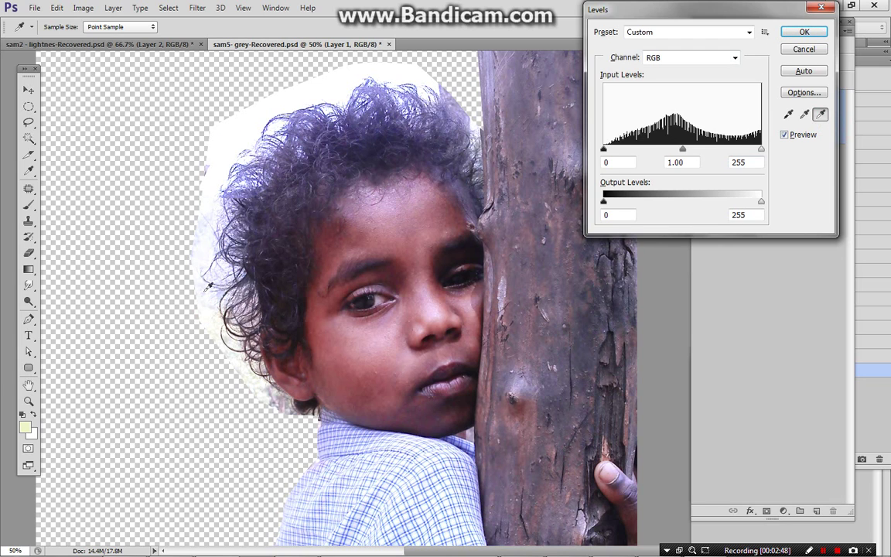
click(194, 264)
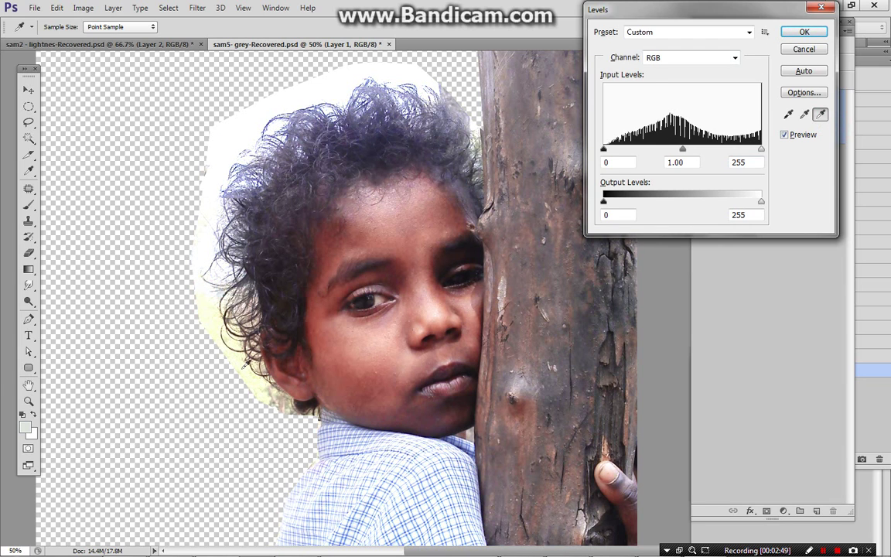
click(803, 31)
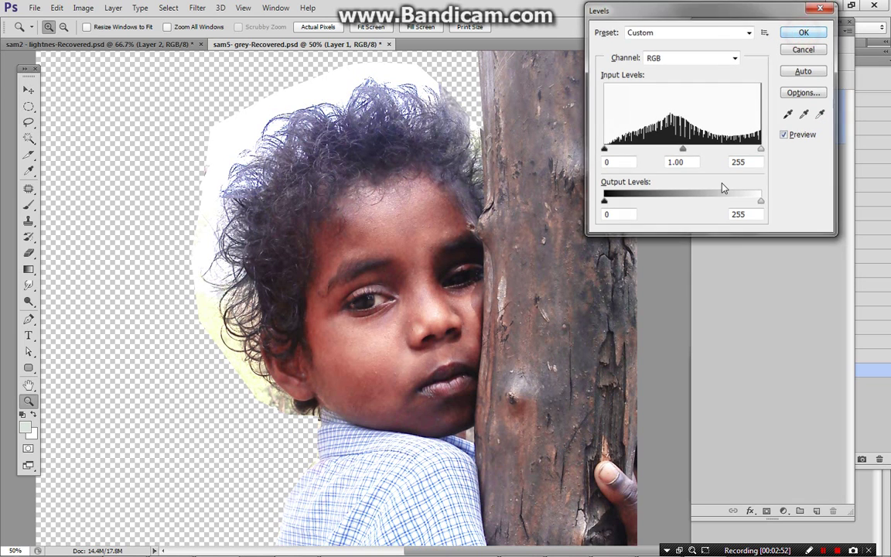
- Set the Levels history state as History Brush source and step back before the colour adjustments
key(Tab)
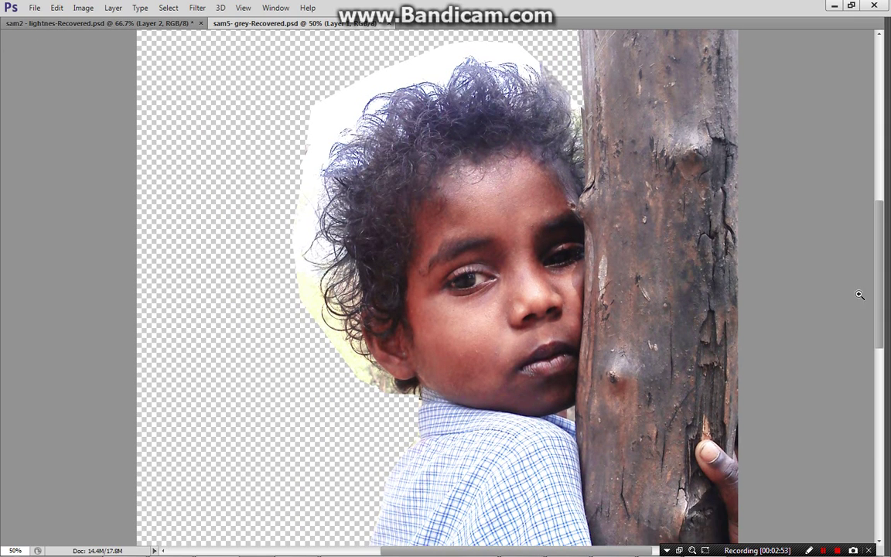
key(Tab)
click(866, 407)
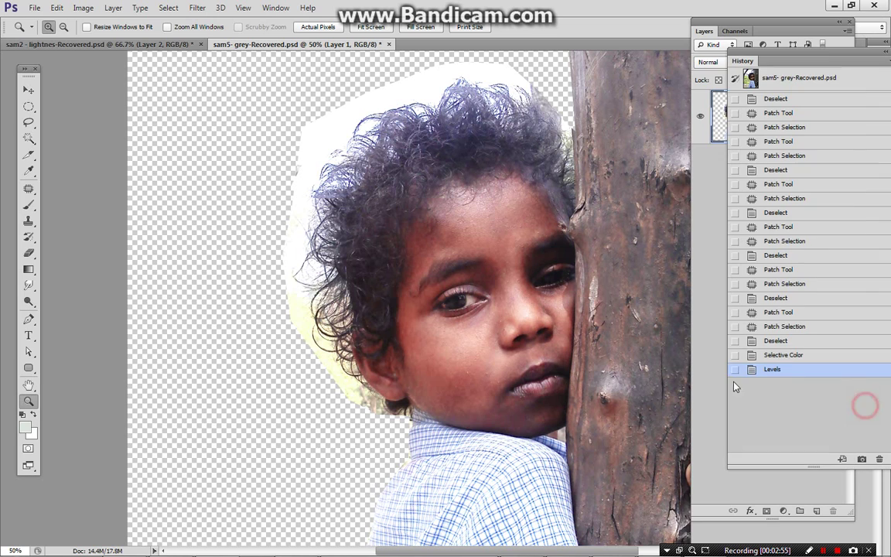
click(735, 370)
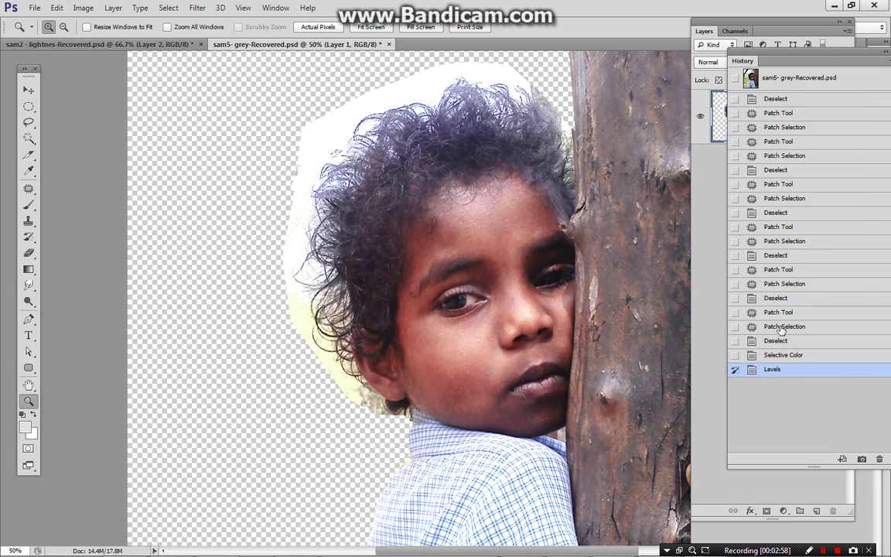
click(776, 341)
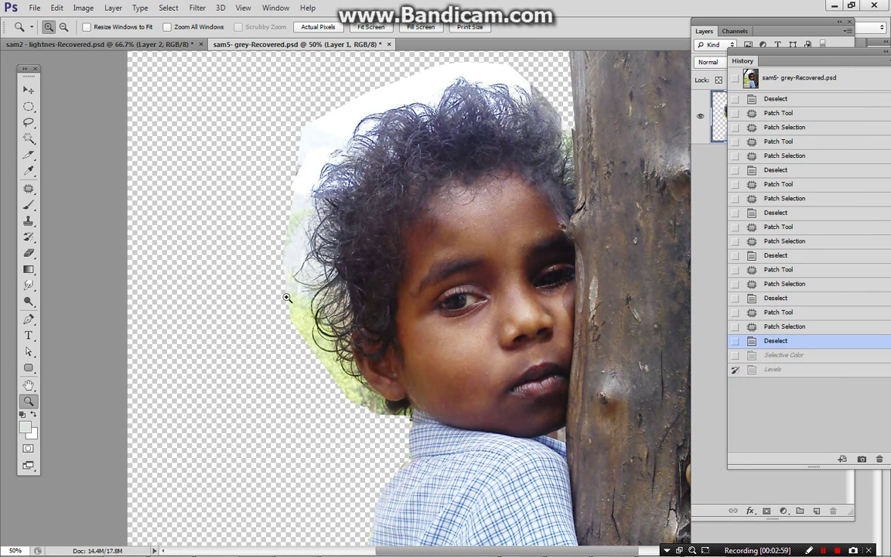
click(29, 236)
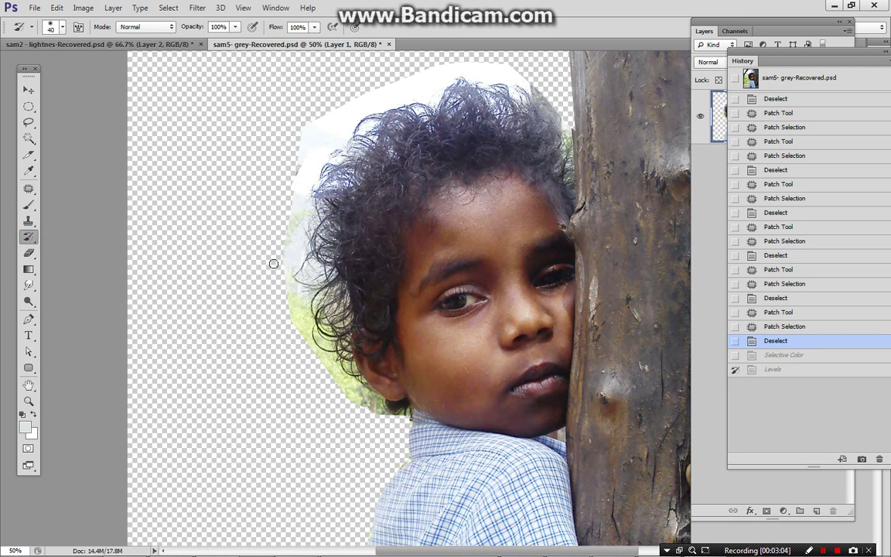
- With a 175 px History Brush, paint back the left, top and top-right hair edges
key(bracketright)
key(bracketright)
key(bracketright)
mouse_move(300, 215)
mouse_down()
mouse_move(301, 323)
mouse_move(398, 419)
mouse_up()
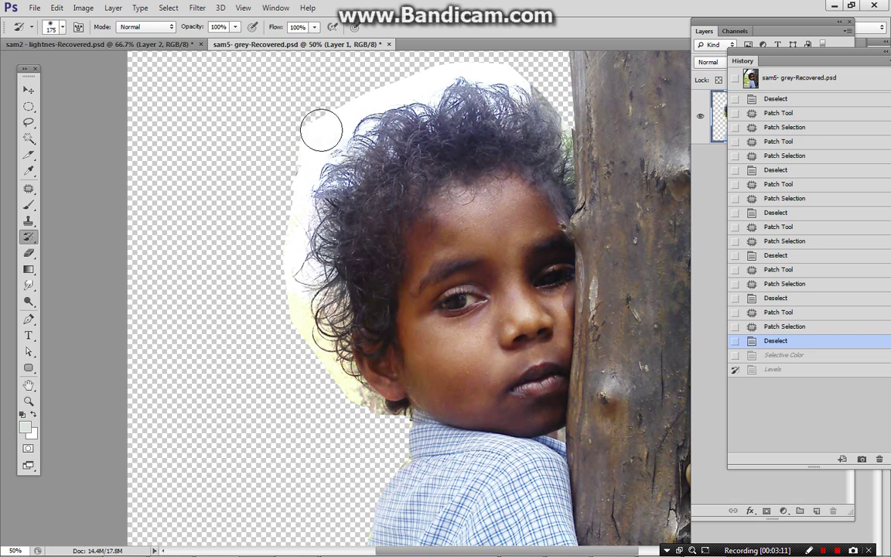
drag(301, 329, 378, 86)
mouse_move(488, 81)
mouse_down()
mouse_move(532, 83)
mouse_move(464, 87)
mouse_up()
drag(464, 86, 433, 97)
- Copy a lassoed hair patch from the top of the head onto a new layer and slide it right
key(l)
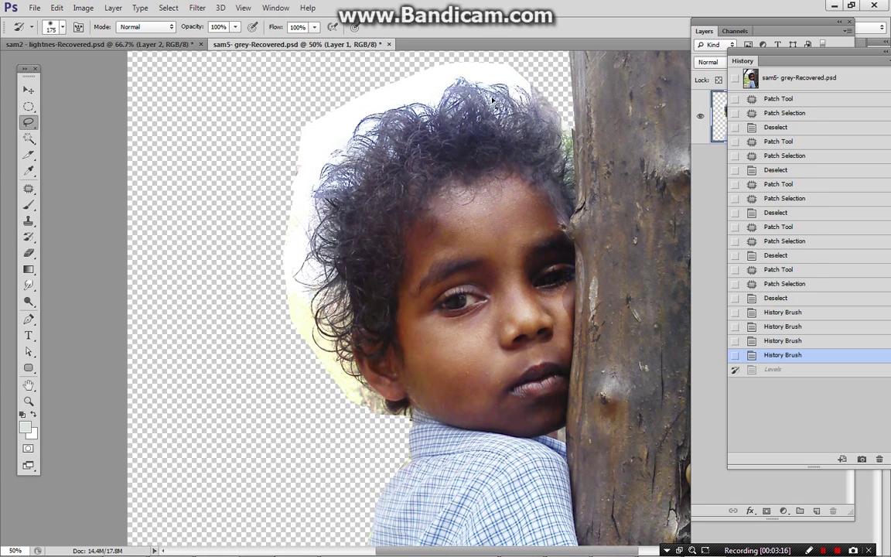
drag(359, 116, 355, 120)
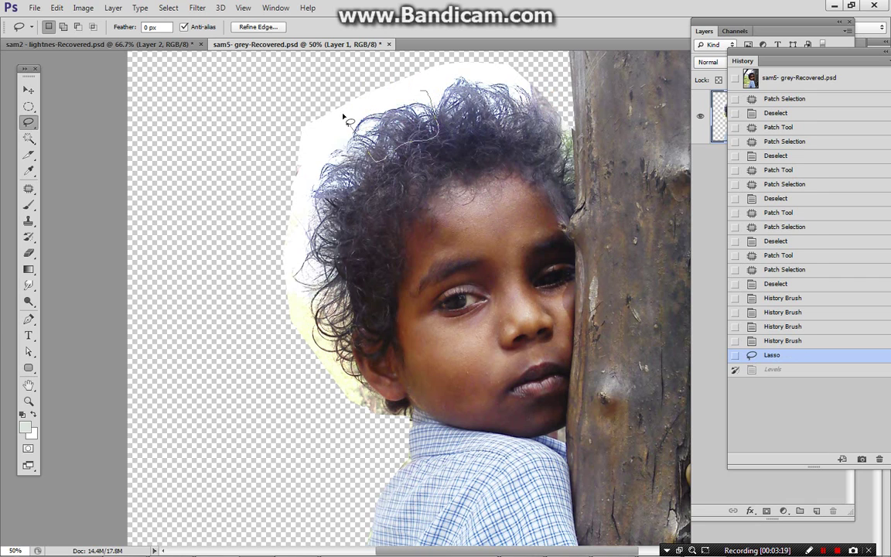
drag(419, 128, 379, 155)
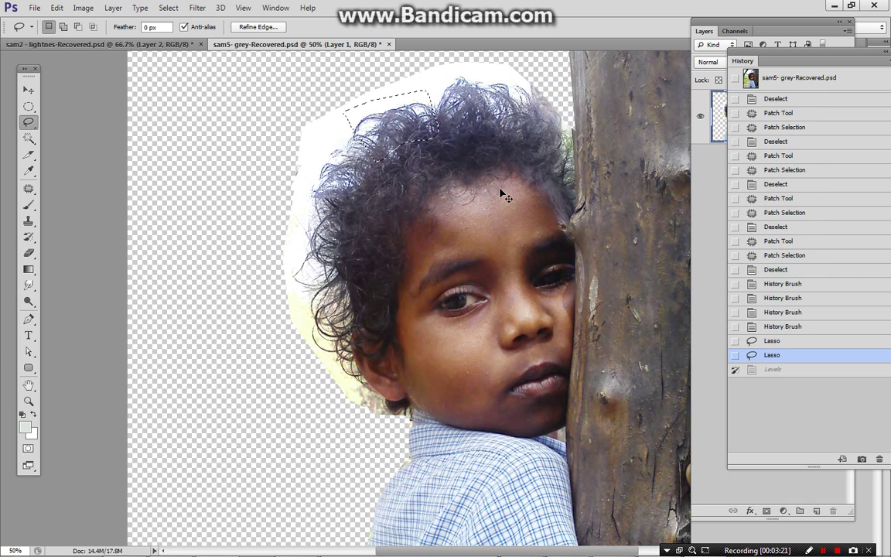
key(ctrl+j)
key(v)
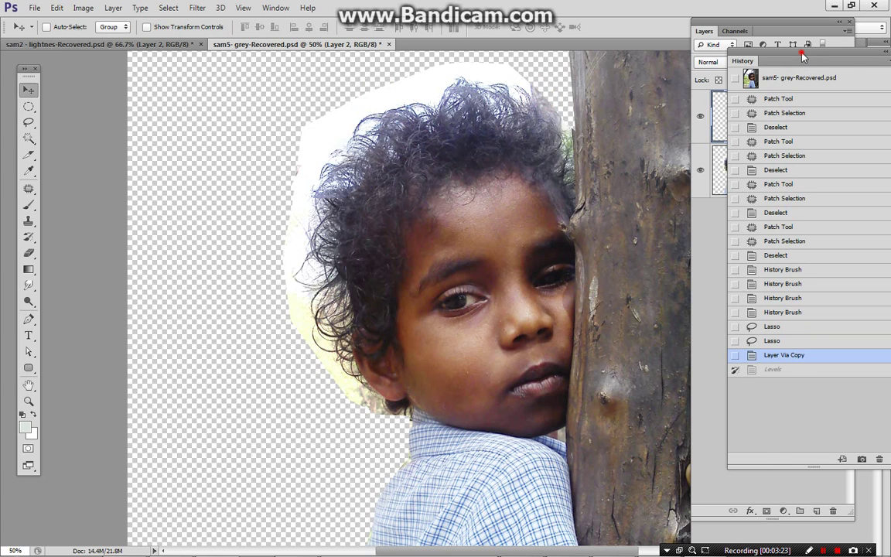
drag(802, 56, 807, 329)
mouse_move(393, 123)
mouse_down()
mouse_move(524, 122)
mouse_move(499, 116)
mouse_up()
- Rotate the hair patch about 57° into the top-right edge, then select Layer 1 and Layer 2
key(ctrl+t)
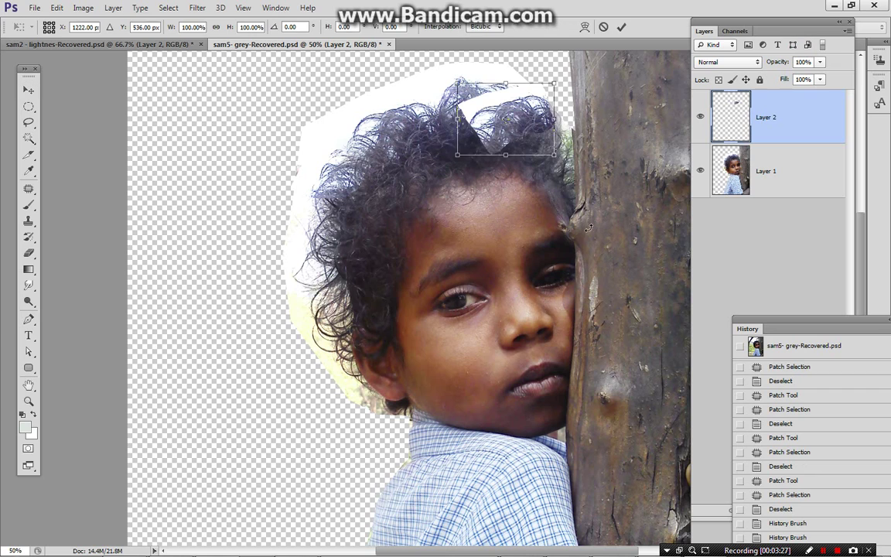
drag(588, 228, 539, 125)
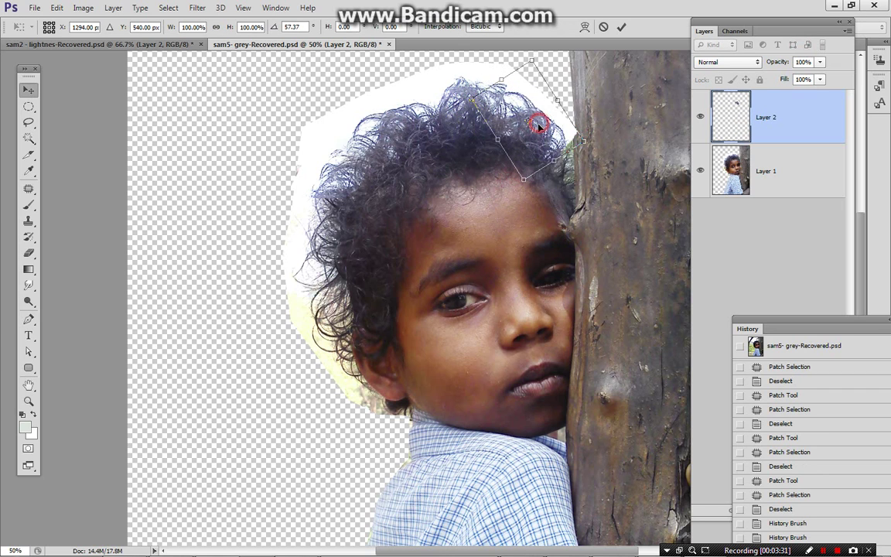
key(Return)
key(z)
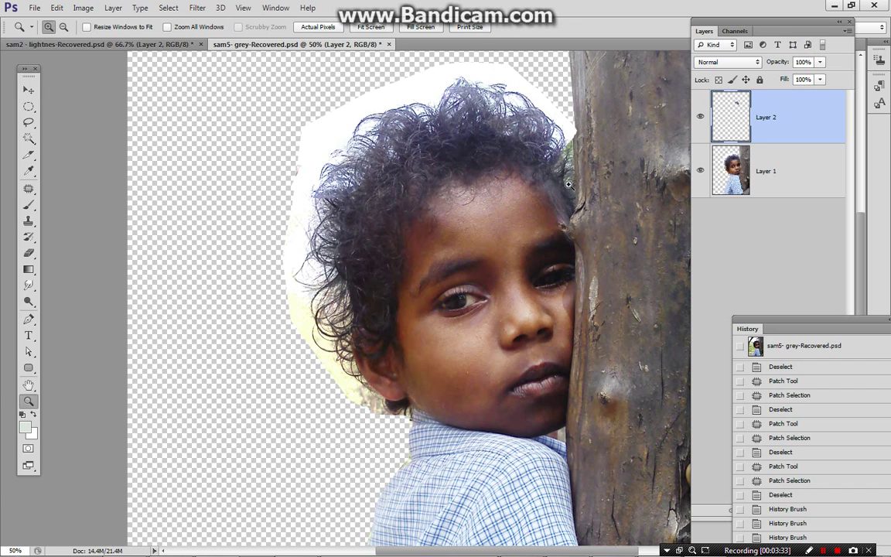
key(l)
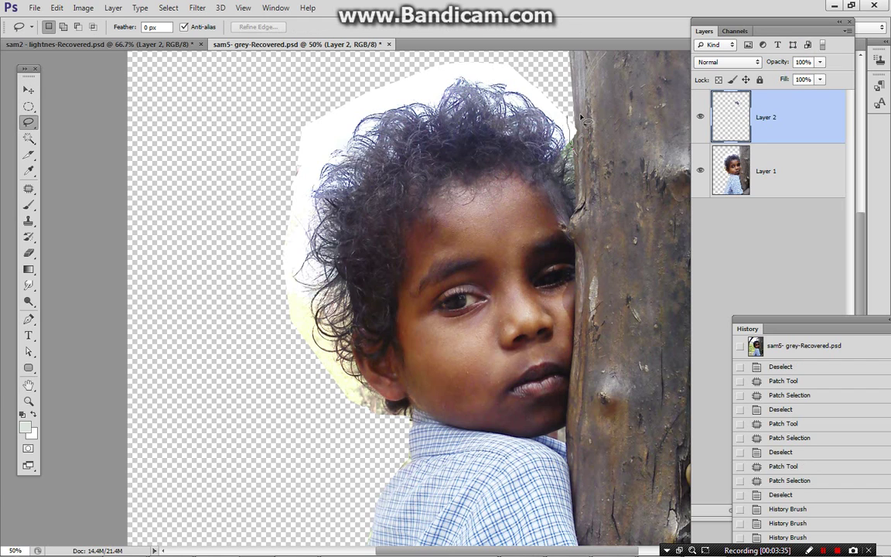
mouse_move(586, 137)
mouse_down()
mouse_move(533, 143)
mouse_move(541, 161)
mouse_up()
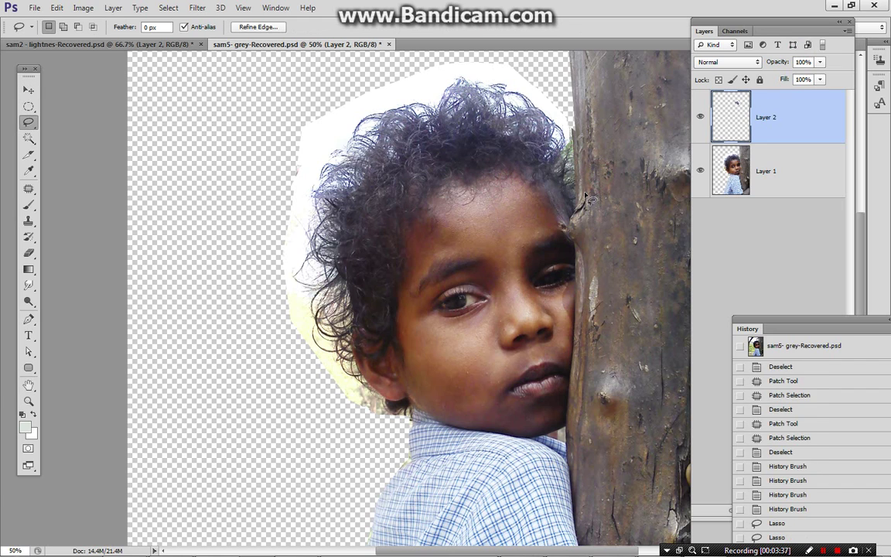
click(773, 179)
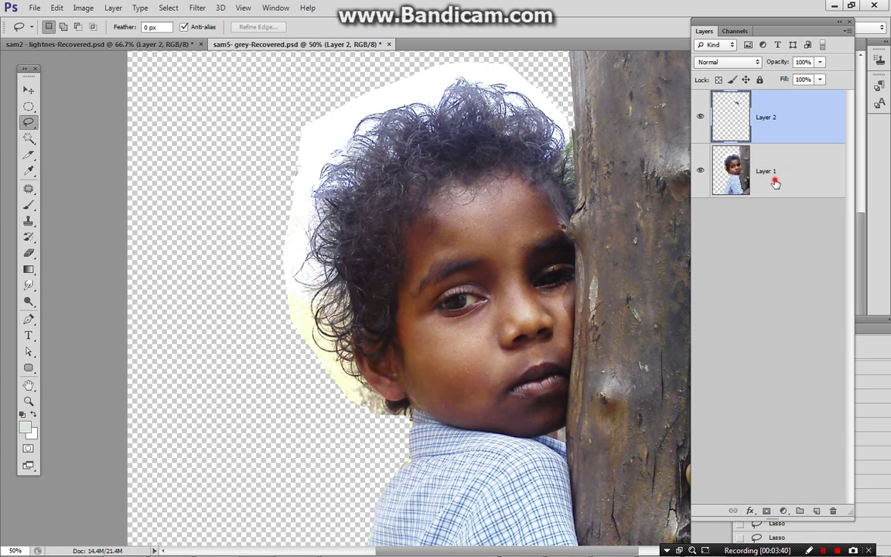
click(774, 113)
- Zoom out to the whole image, duplicate the child layer Layer 1, and reselect the original
key(Delete)
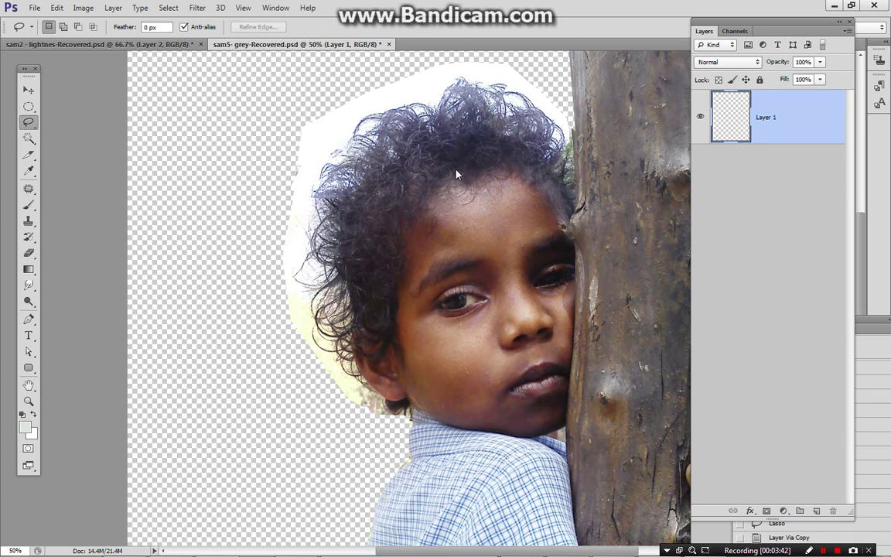
key(z)
alt+click(313, 219)
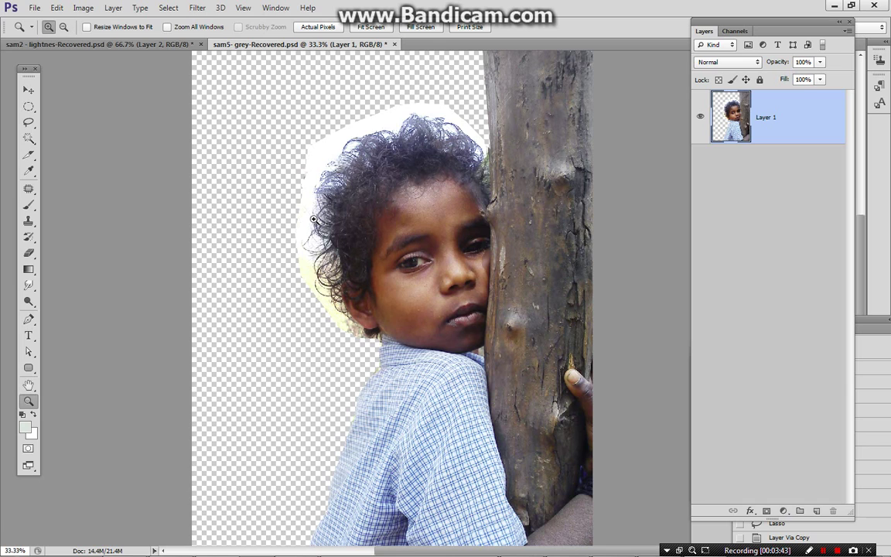
alt+click(310, 245)
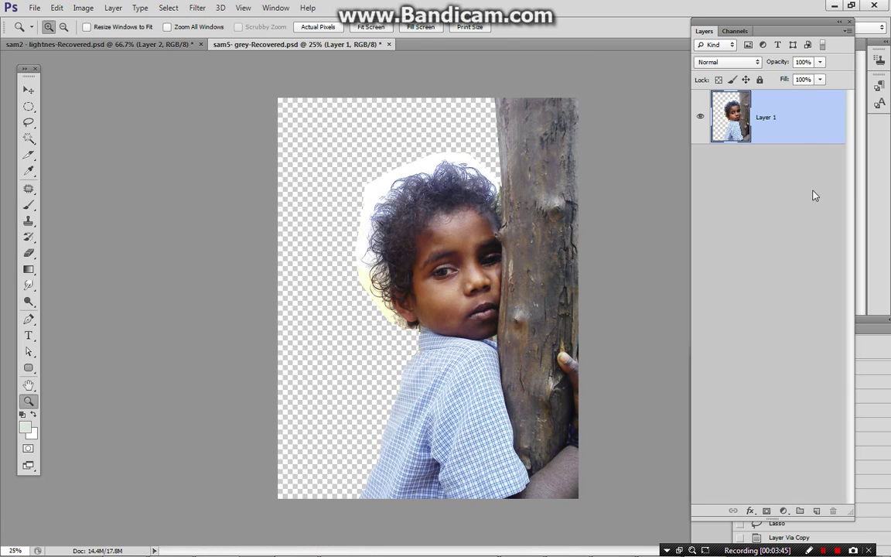
click(800, 133)
key(ctrl+j)
click(771, 168)
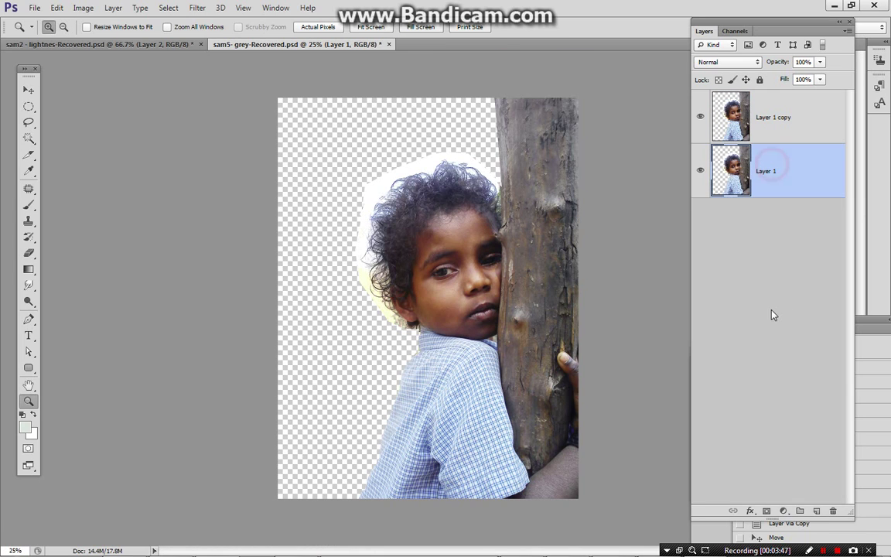
- Paste the orange background from the old-man composite above the child layer
key(ctrl+Tab)
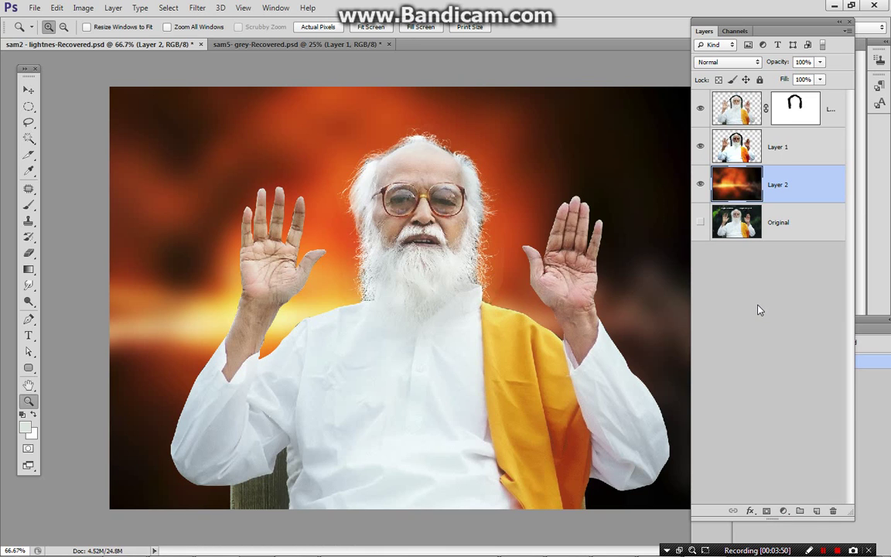
key(ctrl+Tab)
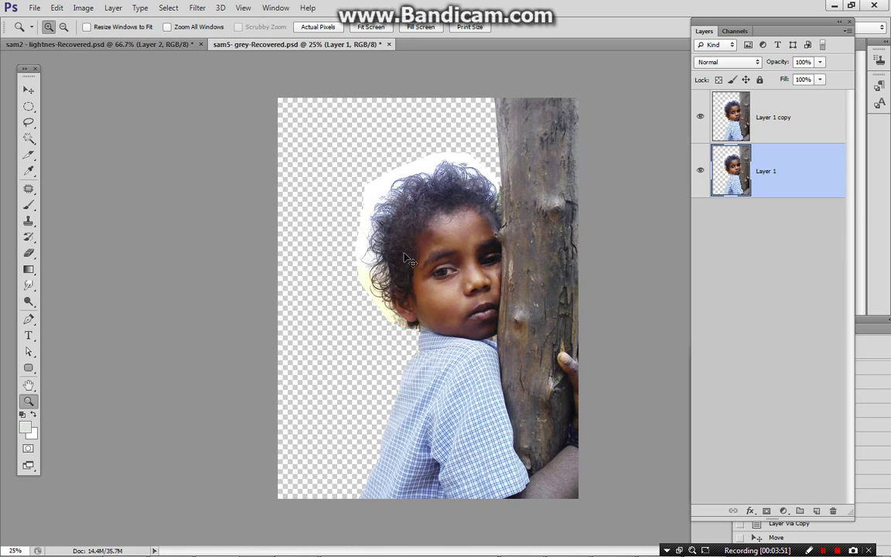
key(ctrl+Tab)
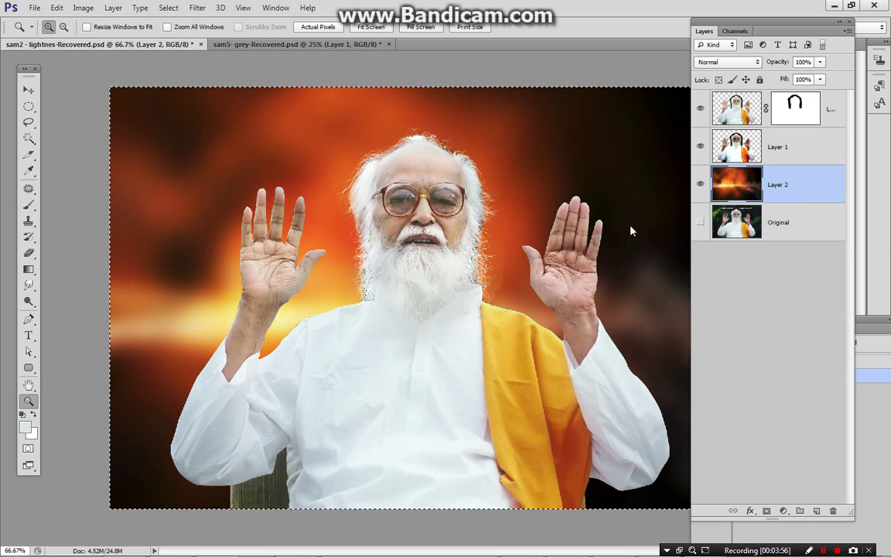
key(ctrl+Tab)
click(782, 171)
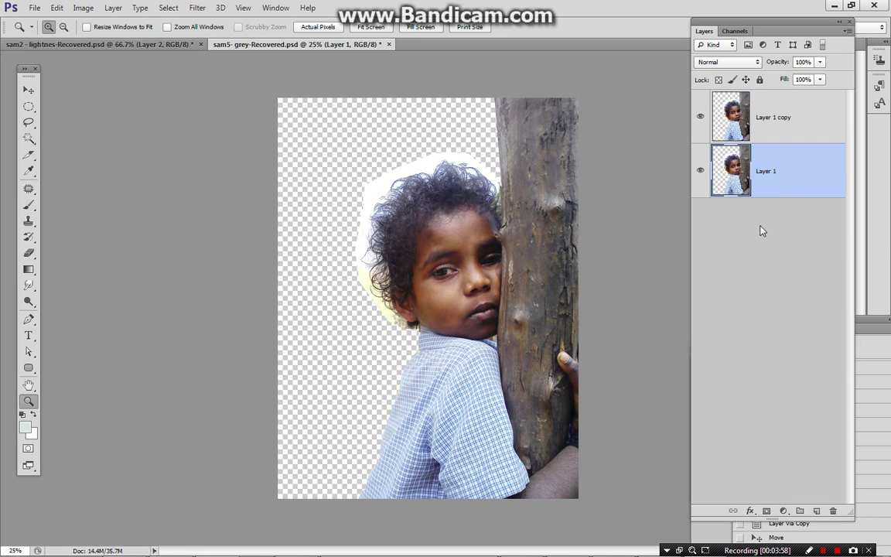
key(ctrl+v)
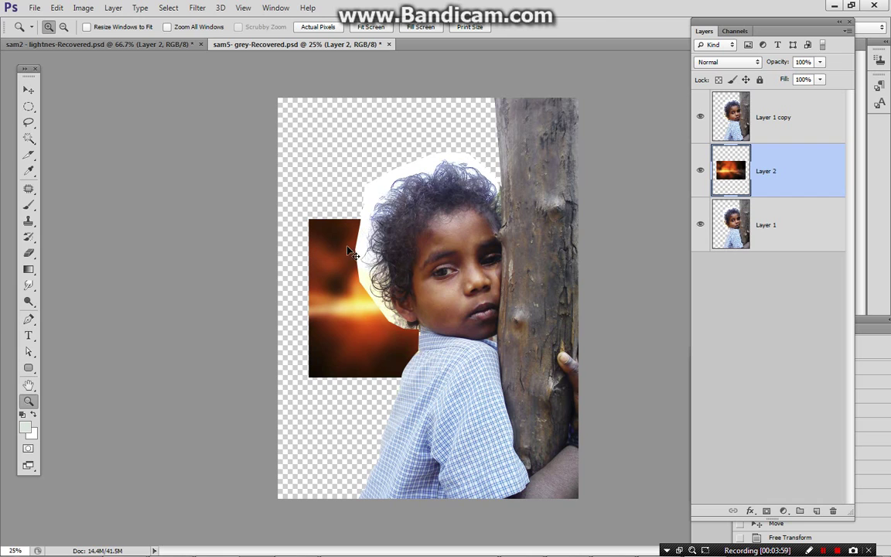
- Rotate the orange background -90° and scale it to 212% to fill the canvas
key(ctrl+t)
drag(283, 378, 356, 381)
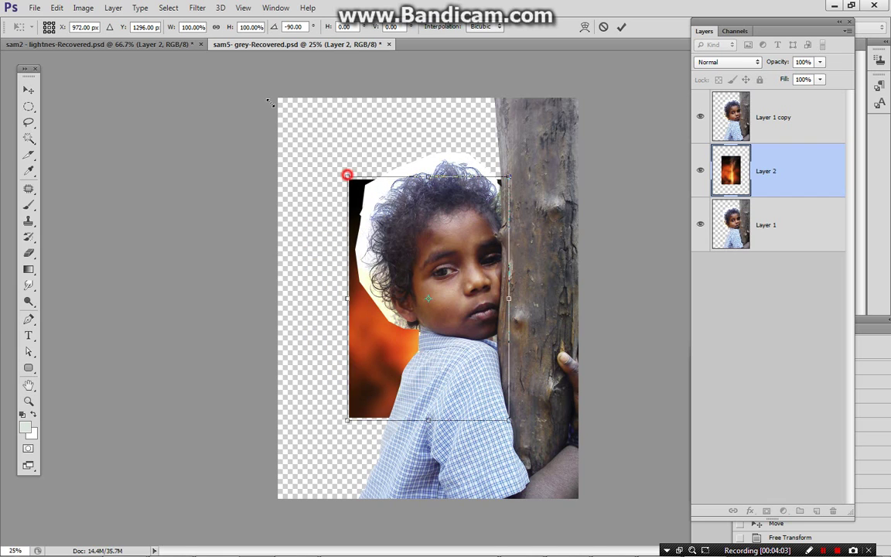
drag(344, 177, 260, 46)
key(Return)
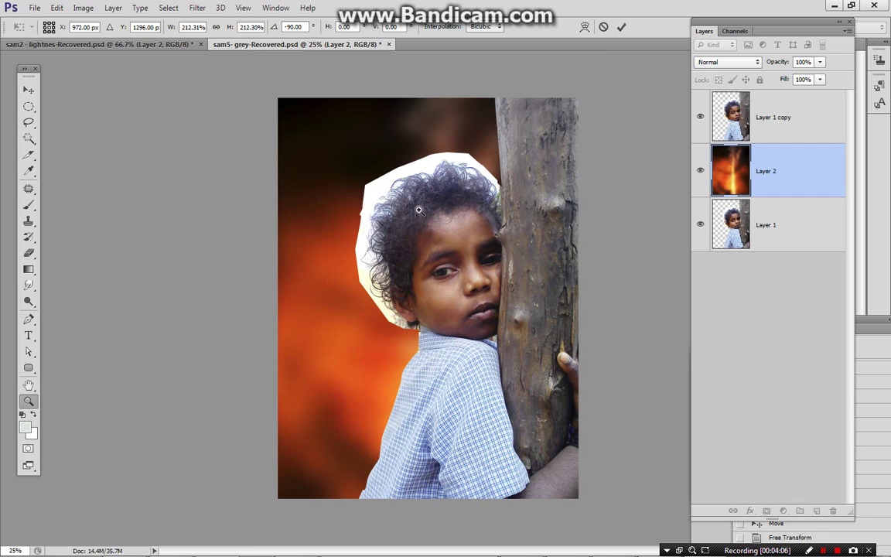
click(397, 237)
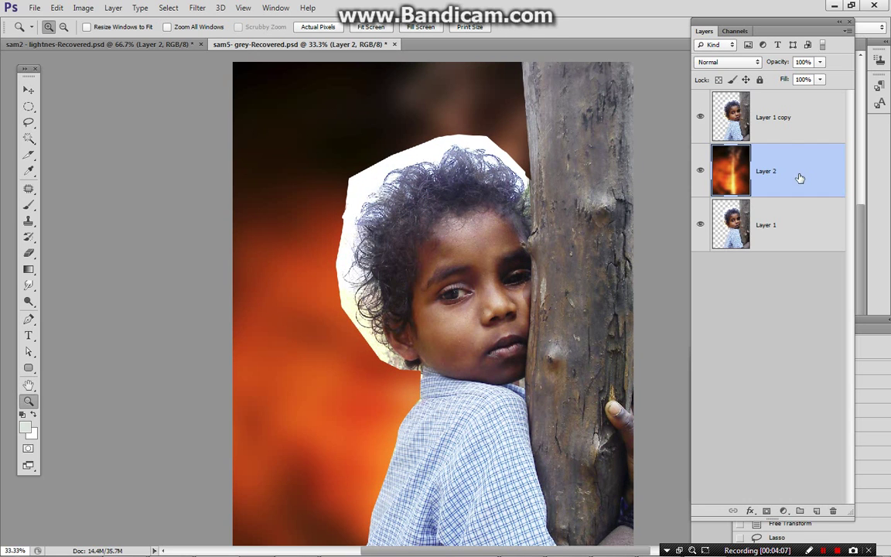
- Move the child layer above the orange background and set its blend mode to Multiply
click(787, 117)
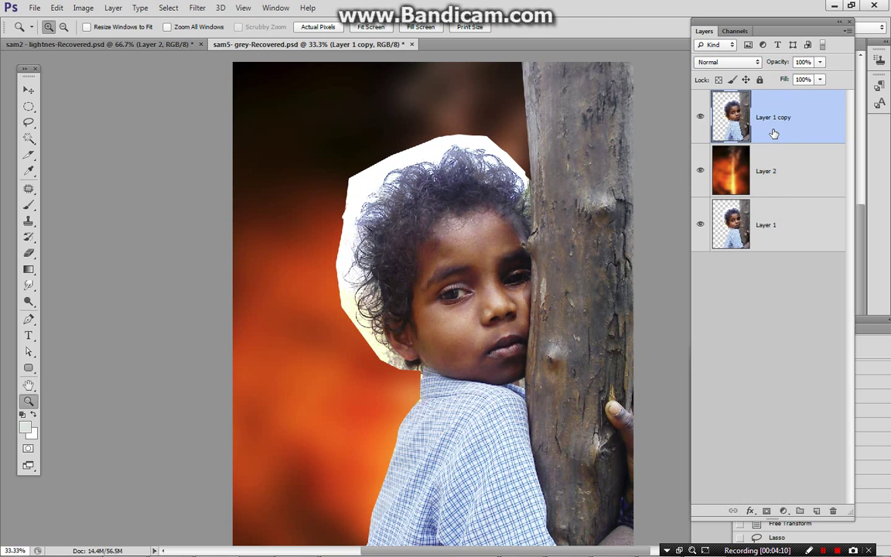
click(771, 182)
click(776, 117)
click(766, 228)
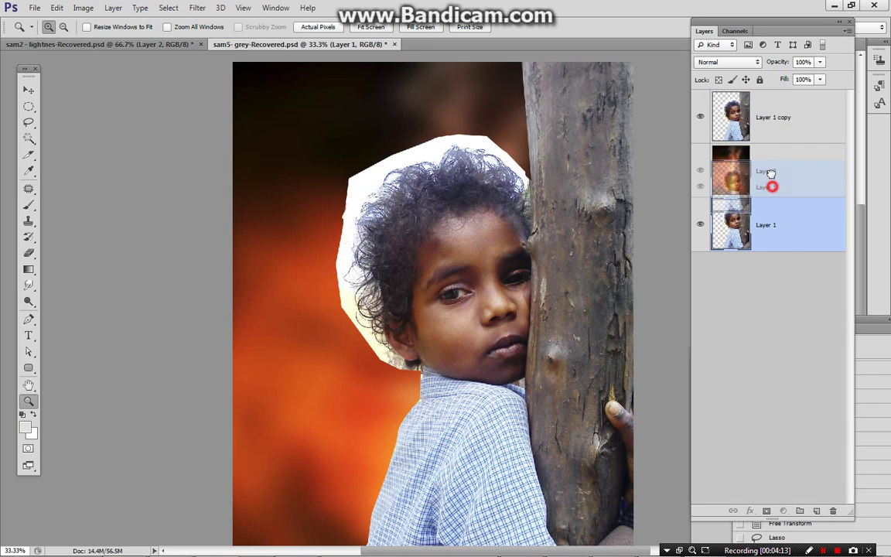
drag(761, 223, 765, 165)
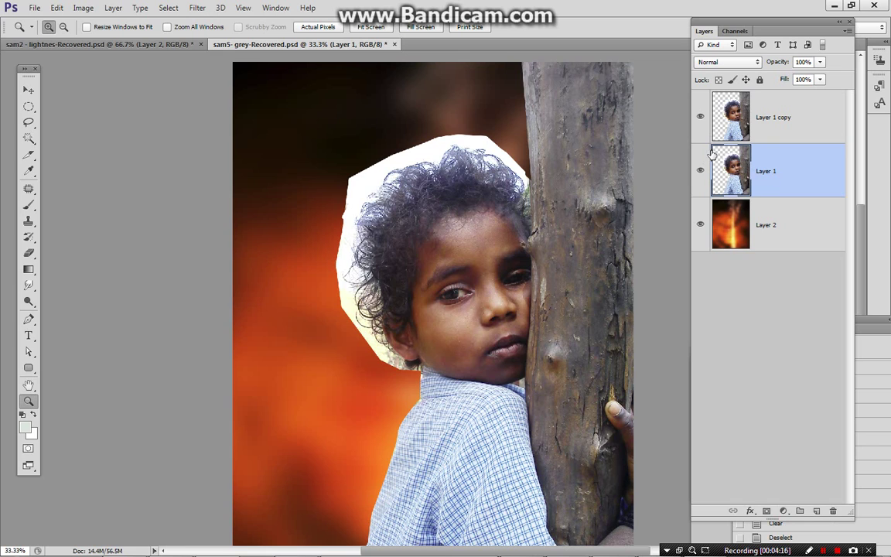
click(723, 62)
click(710, 115)
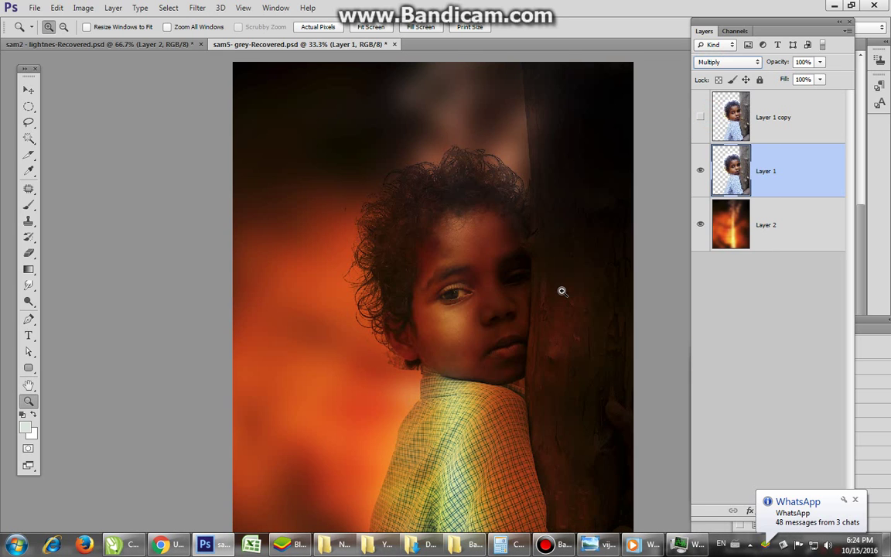
- Check the child's hair up close, then select the orange background layer
click(368, 274)
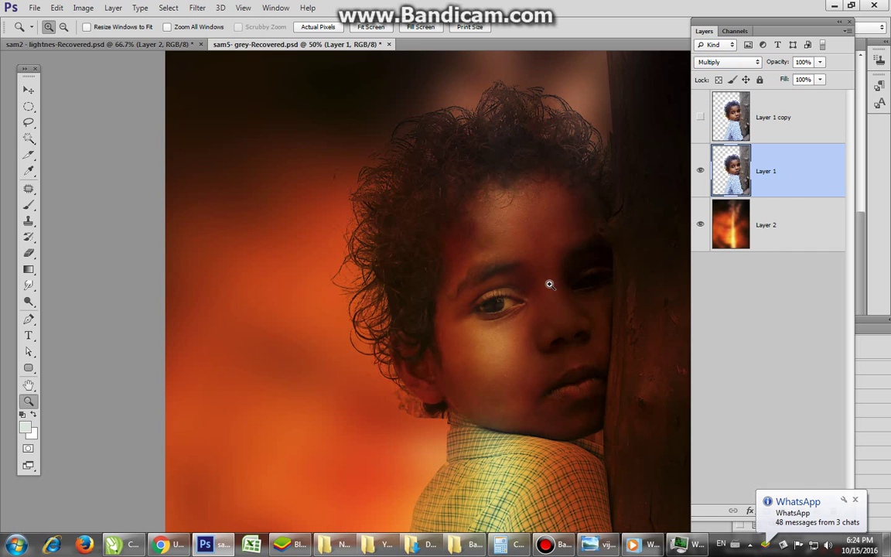
click(428, 219)
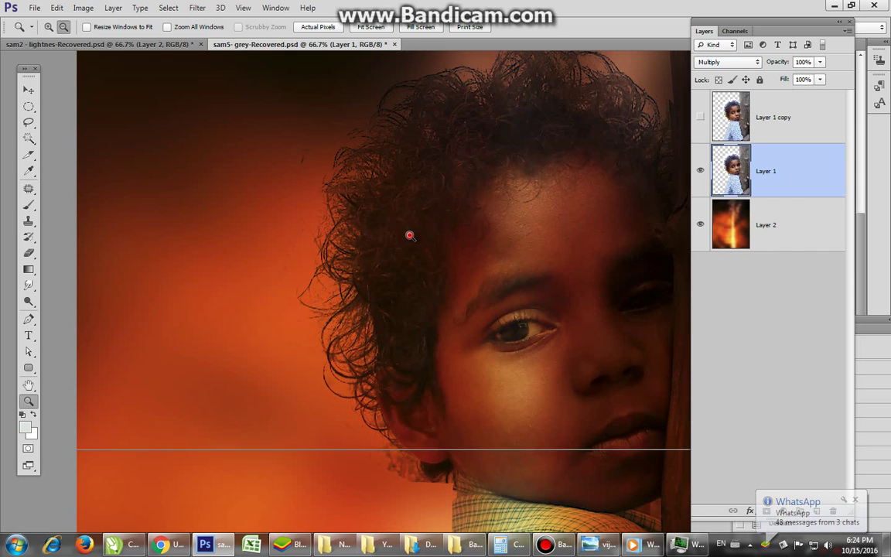
alt+click(408, 234)
click(783, 232)
alt+click(455, 317)
alt+click(464, 319)
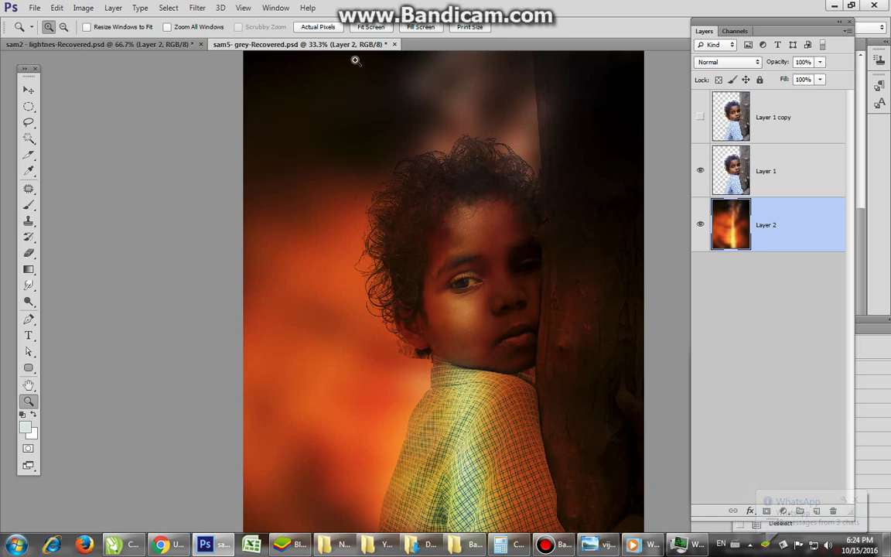
click(198, 9)
mouse_move(208, 180)
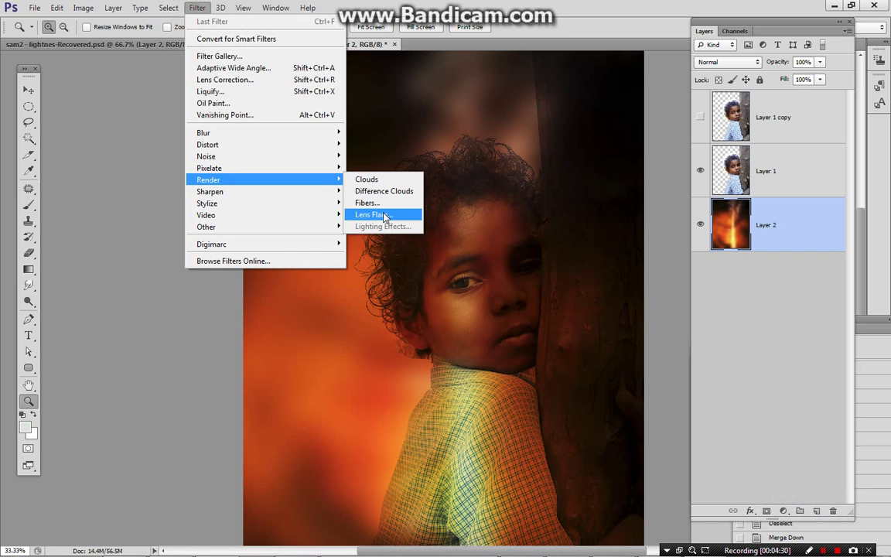
- Add two lens flares near the top of the orange background, at 149% and about 165% brightness
click(384, 215)
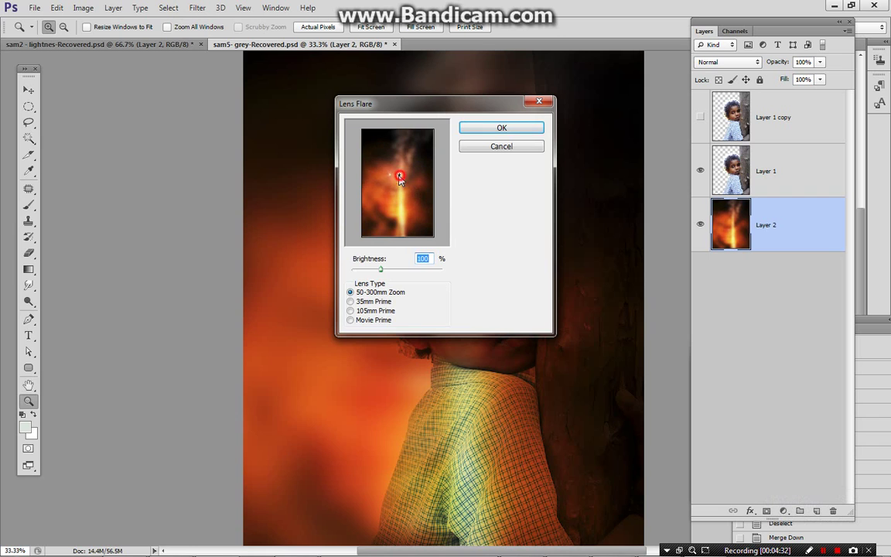
click(399, 176)
drag(380, 269, 396, 269)
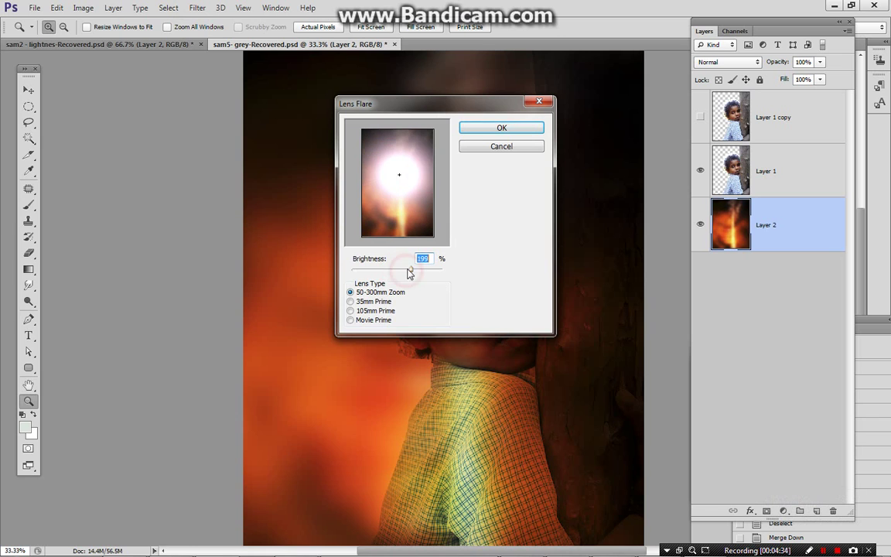
click(497, 128)
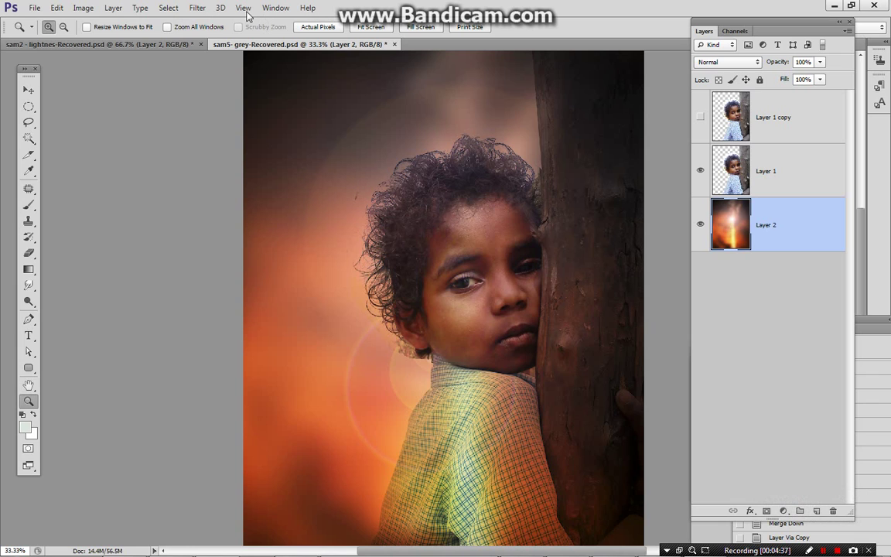
click(197, 7)
mouse_move(209, 179)
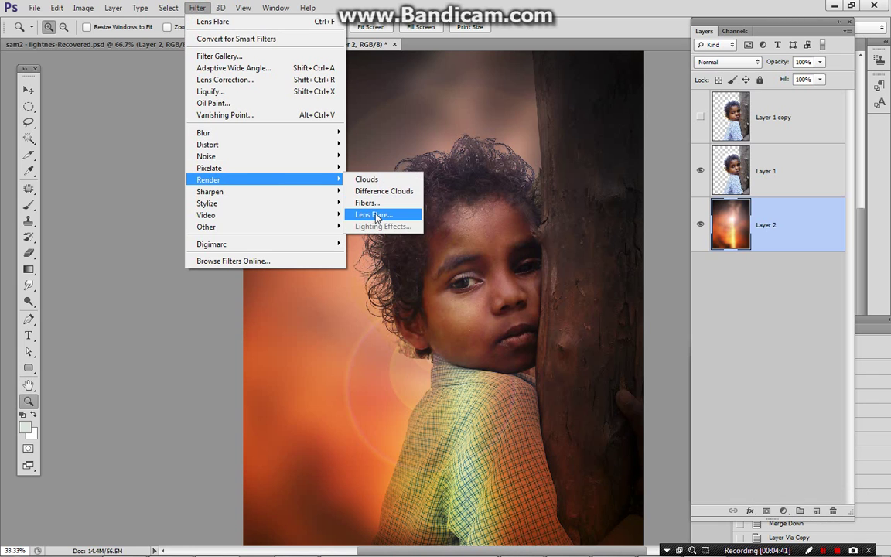
click(376, 215)
click(380, 178)
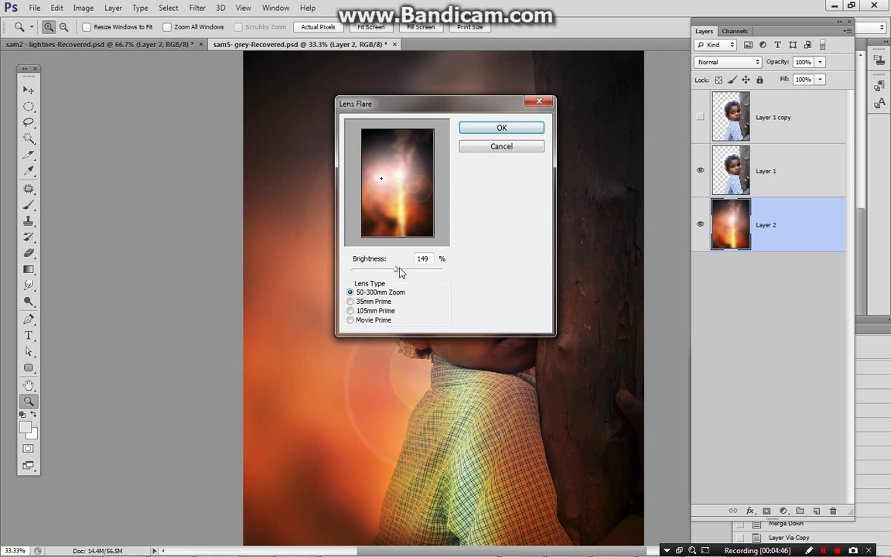
drag(395, 268, 399, 268)
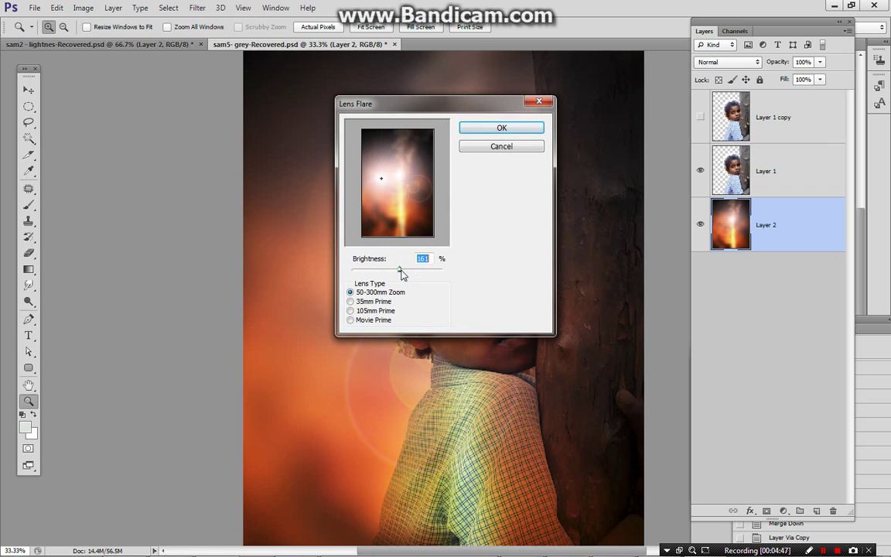
click(501, 128)
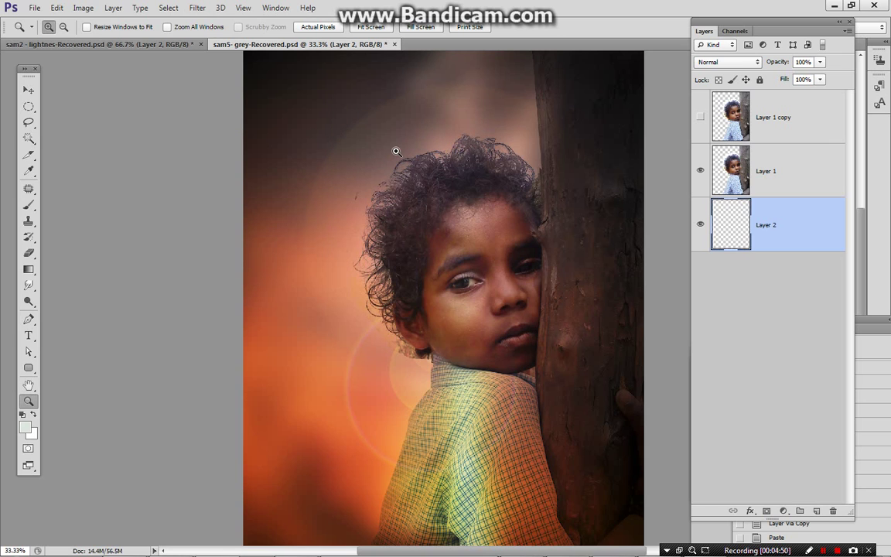
- Compare with Layer 1 copy briefly, then add a layer mask to Layer 1
click(699, 116)
click(699, 116)
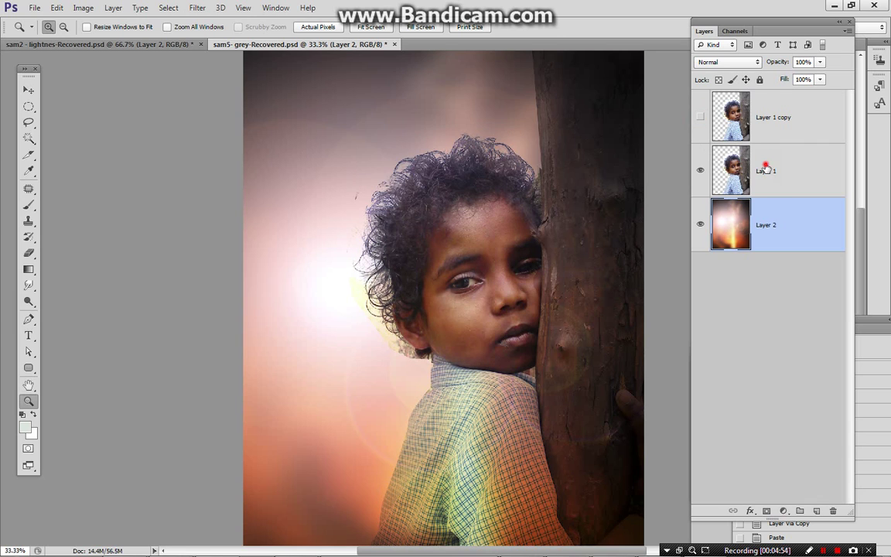
click(765, 172)
click(766, 510)
- Paint black on Layer 1's mask with an 80 px, 0%-hardness brush over the halo beside the hair
click(765, 175)
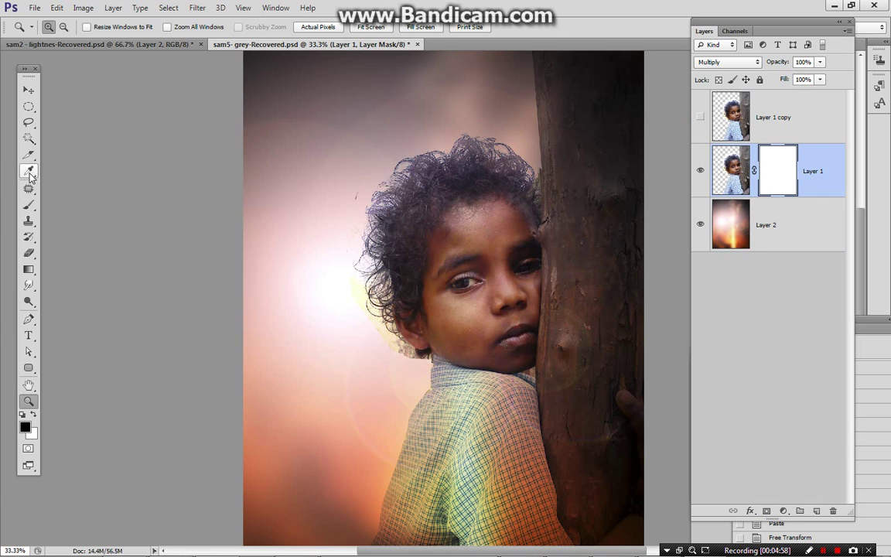
click(28, 204)
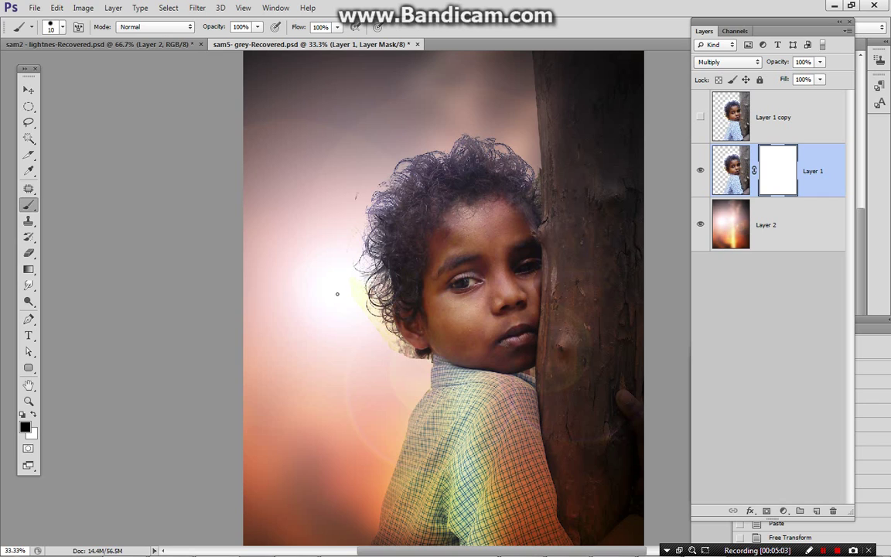
key(bracketright)
key(bracketright)
mouse_move(363, 306)
mouse_down()
mouse_move(398, 354)
mouse_move(348, 309)
mouse_up()
click(62, 26)
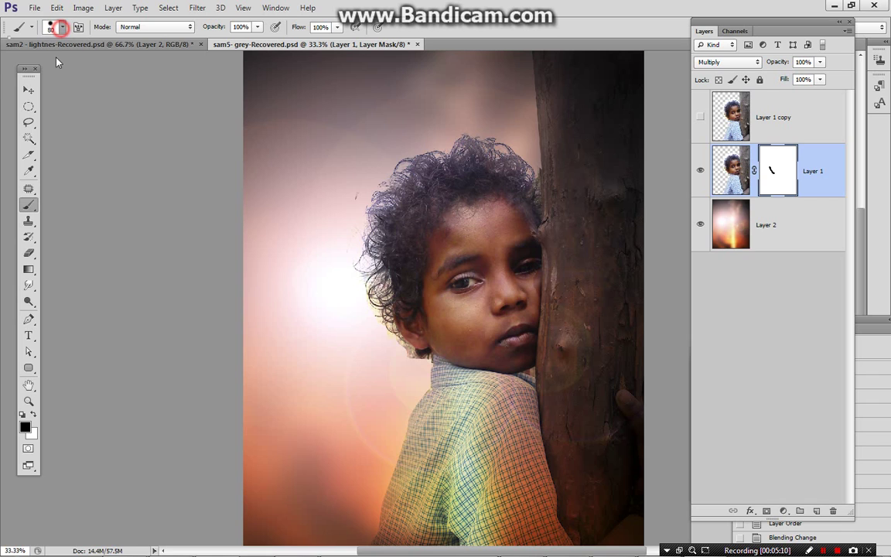
drag(53, 93, 19, 95)
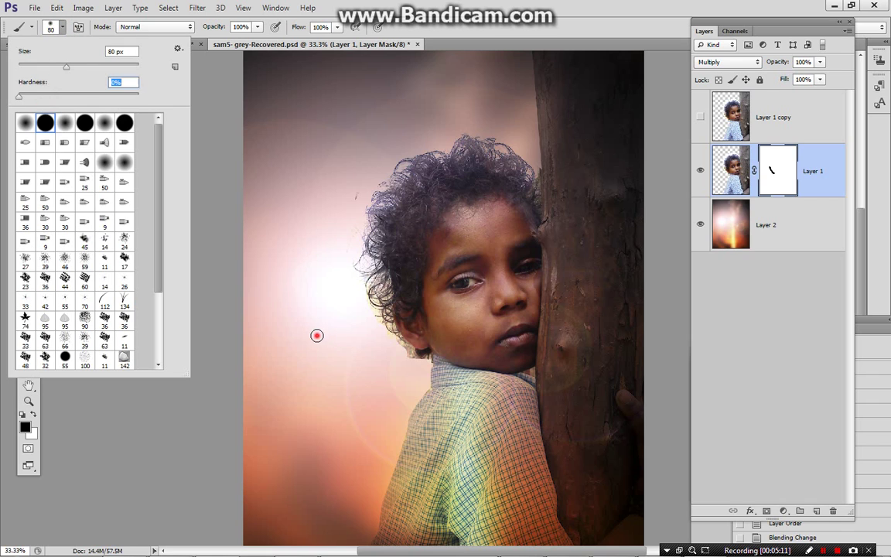
mouse_move(382, 354)
mouse_down()
mouse_move(409, 361)
mouse_move(385, 328)
mouse_up()
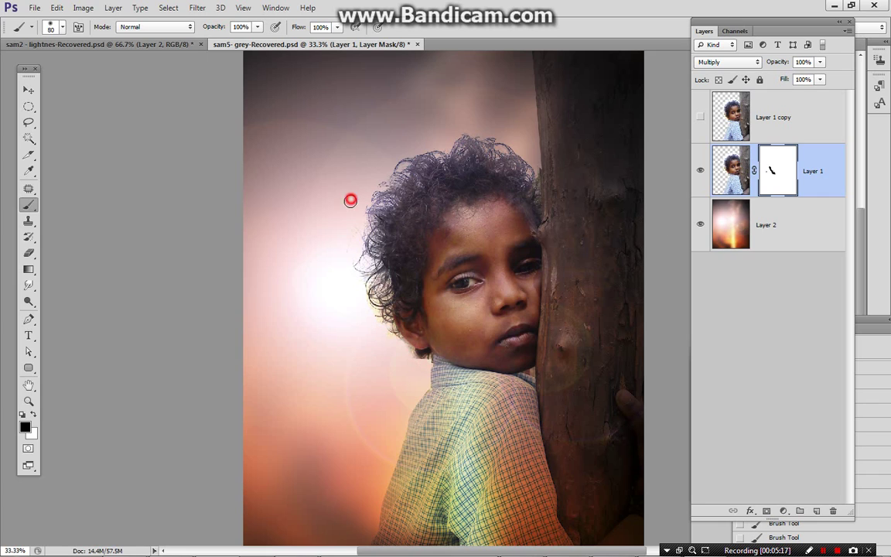
drag(351, 200, 356, 188)
drag(341, 255, 351, 225)
- Show Layer 1 copy, give it a layer mask, and enlarge the brush to 250 px
click(699, 116)
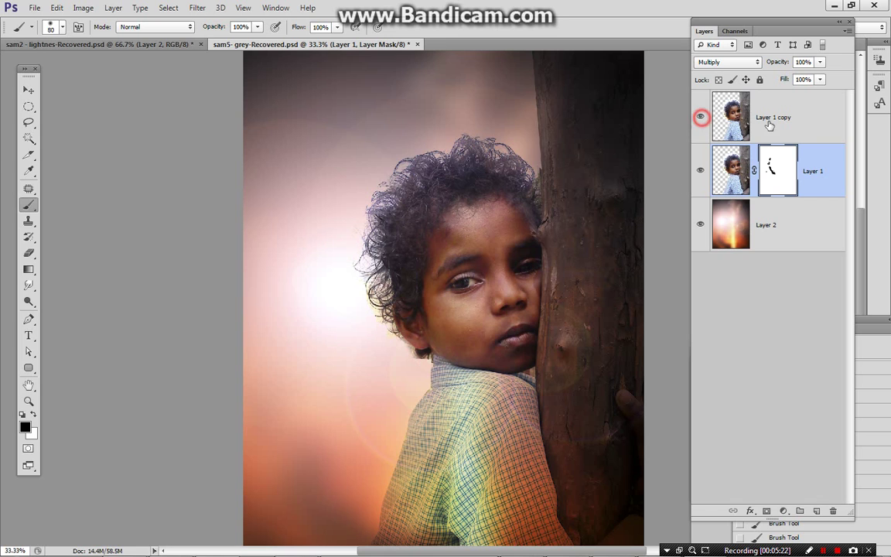
click(717, 118)
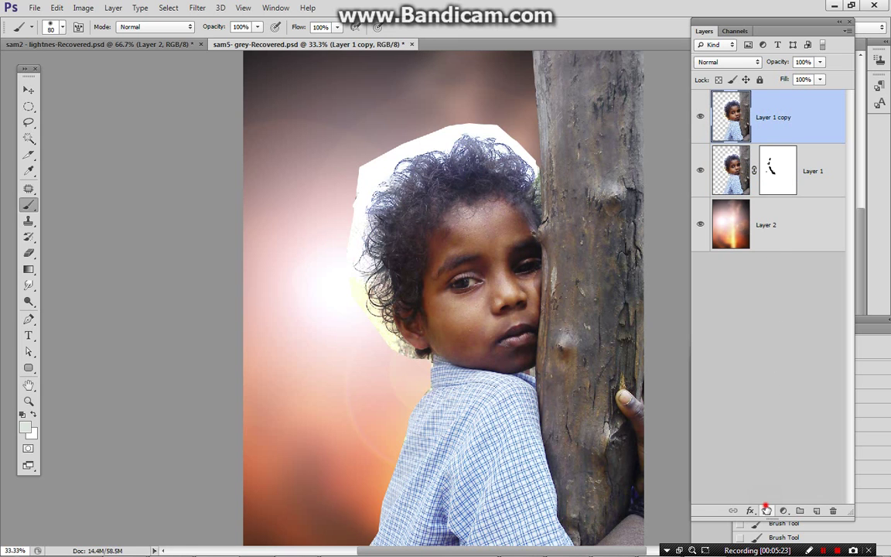
click(766, 510)
click(776, 115)
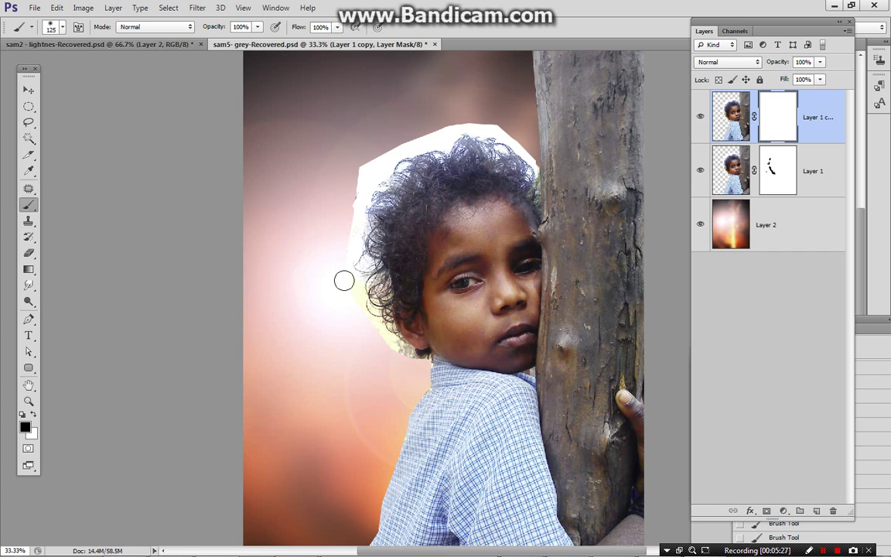
key(bracketright)
key(bracketright)
key(bracketright)
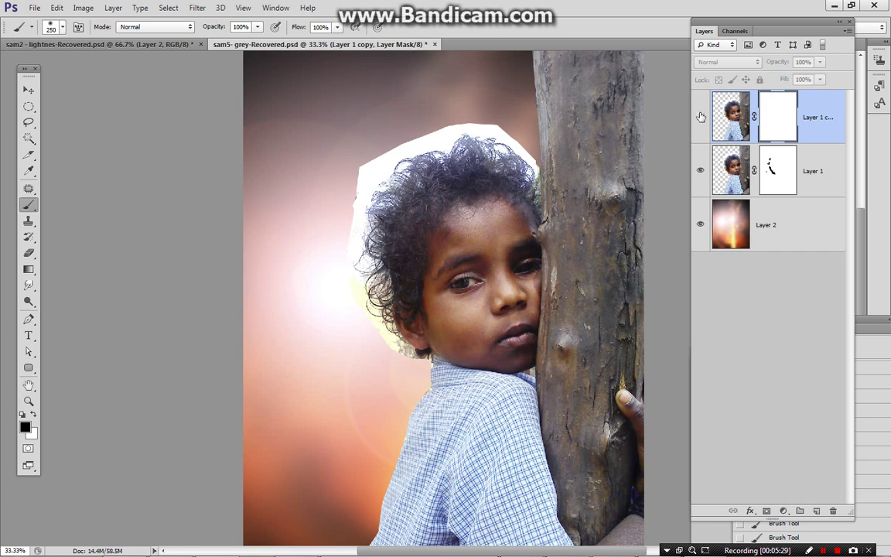
- Paint the copy's mask black along the hair's left edge toward the ear, redoing stray strokes
click(700, 116)
click(699, 115)
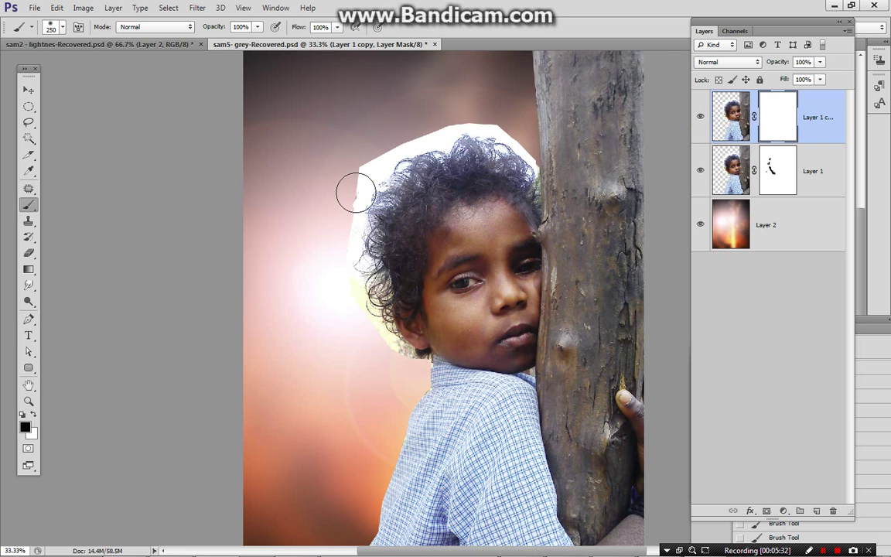
mouse_move(354, 199)
mouse_down()
mouse_move(426, 126)
mouse_move(512, 148)
mouse_move(535, 177)
mouse_up()
key(bracketleft)
key(bracketleft)
key(bracketleft)
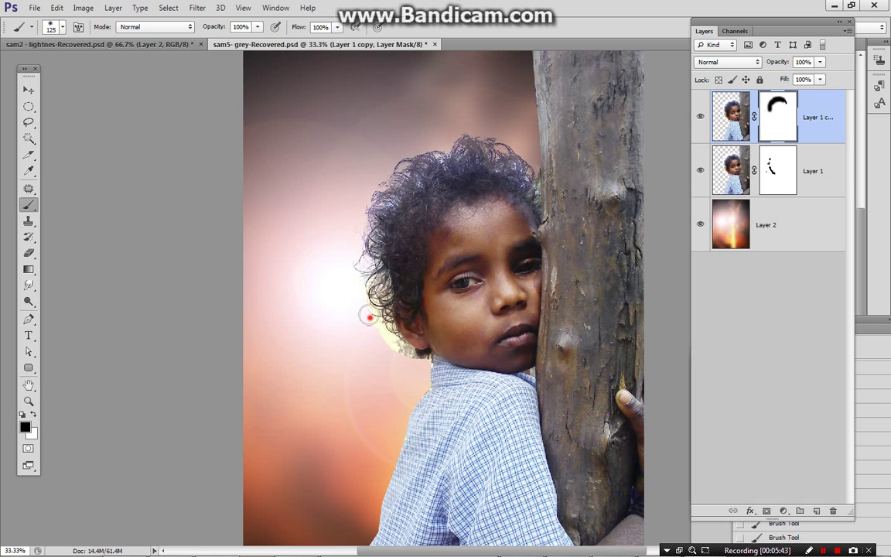
mouse_move(354, 311)
mouse_down()
mouse_move(413, 359)
mouse_move(393, 354)
mouse_move(403, 435)
mouse_up()
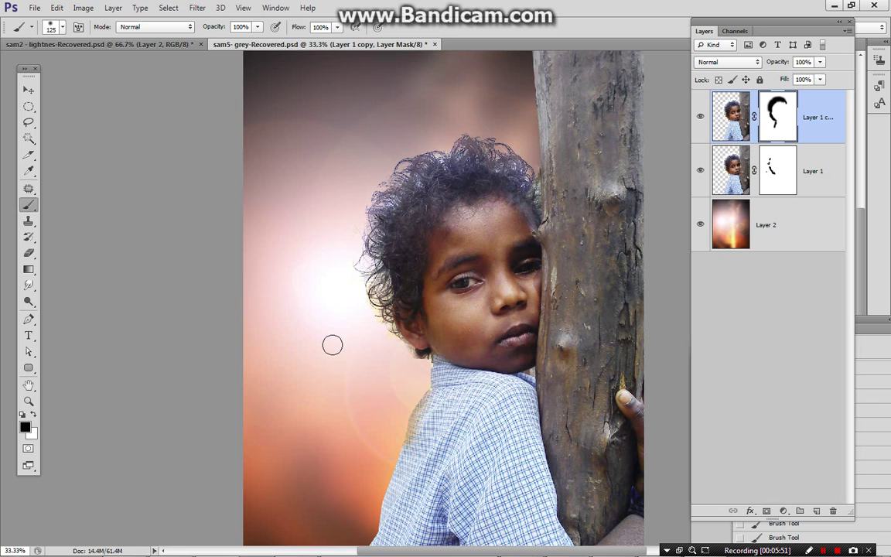
key(ctrl+alt+z)
key(ctrl+alt+z)
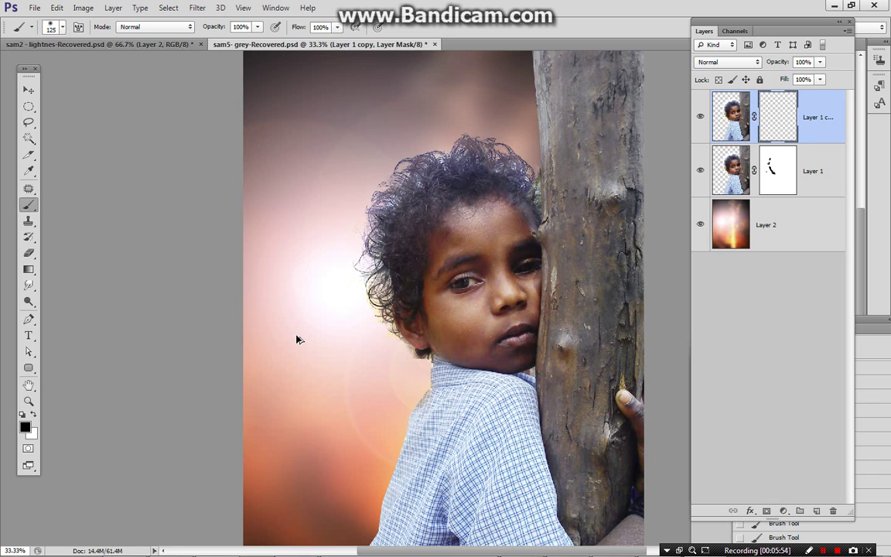
key(ctrl+alt+z)
mouse_move(373, 313)
mouse_down()
mouse_move(378, 201)
mouse_move(484, 138)
mouse_up()
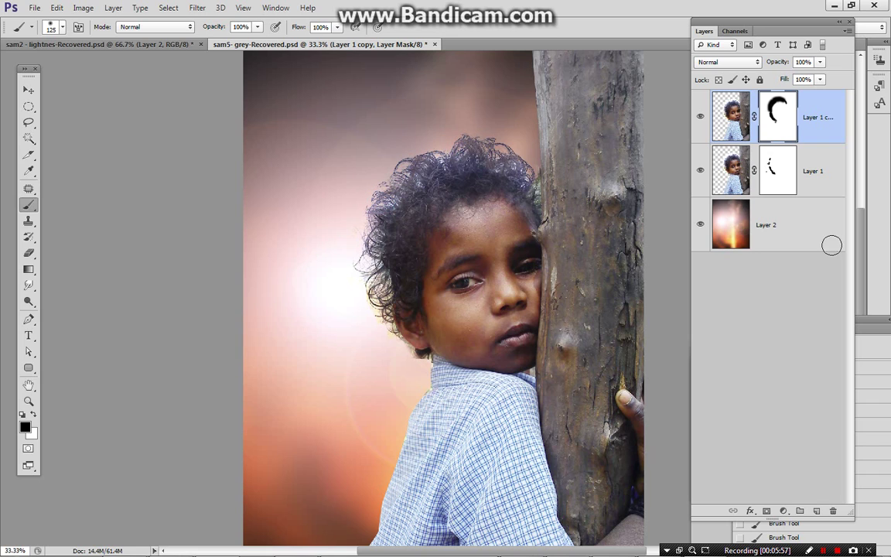
- Apply Hue/Saturation to Layer 2 with Hue +18, Saturation +100 and Lightness -5
click(797, 222)
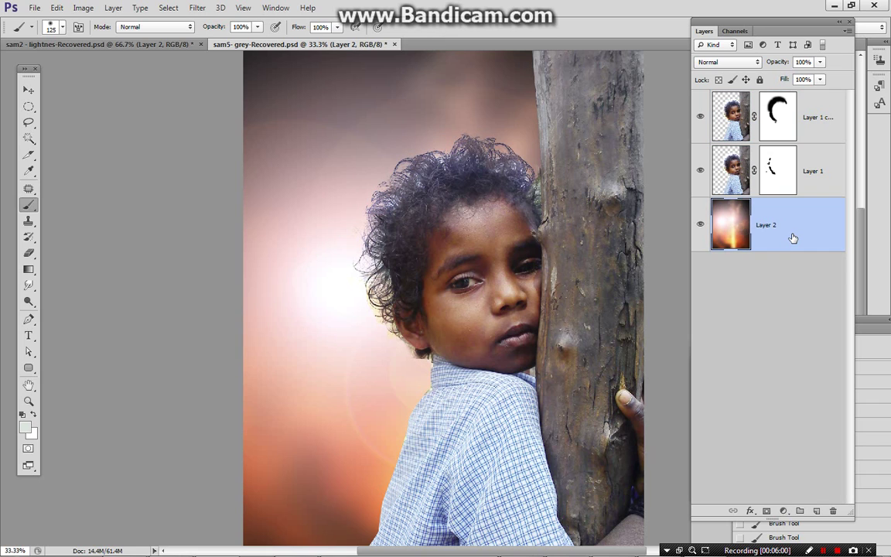
key(ctrl+u)
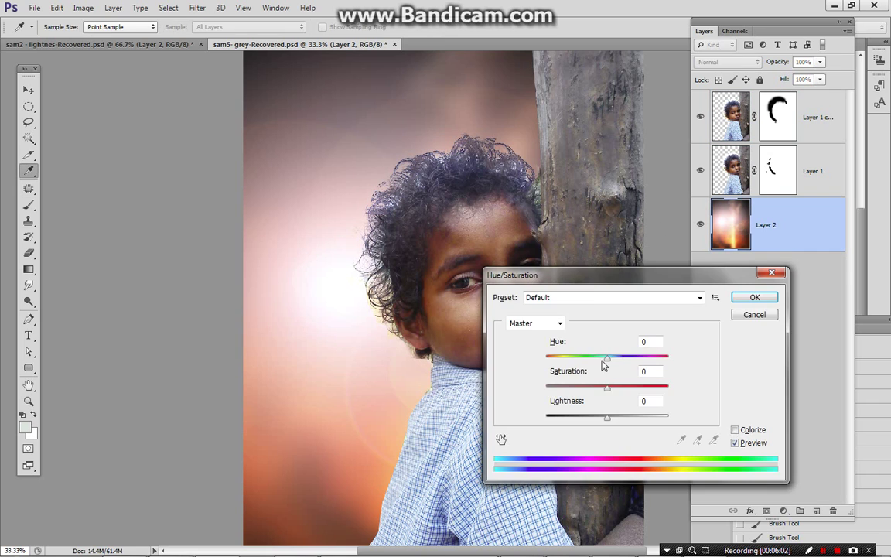
drag(604, 358, 582, 357)
drag(598, 275, 681, 184)
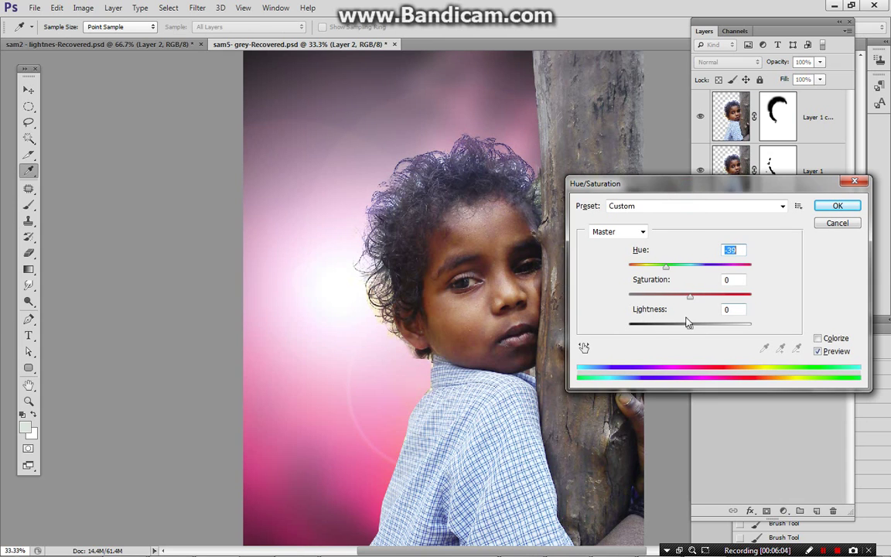
click(671, 327)
click(750, 295)
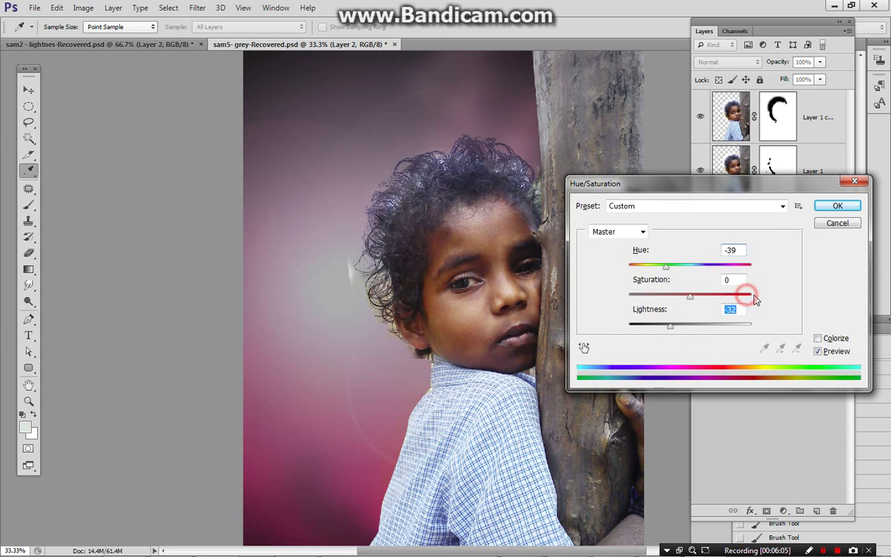
click(688, 330)
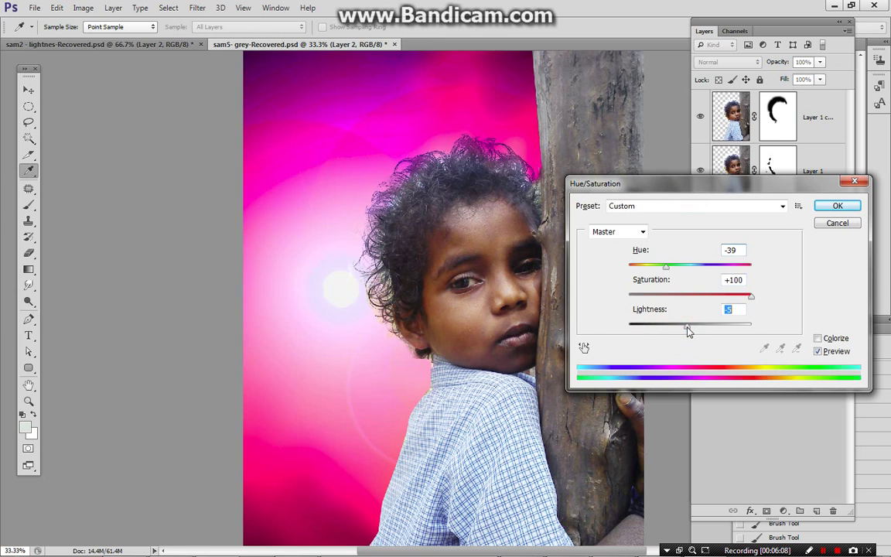
click(688, 266)
drag(759, 191, 777, 297)
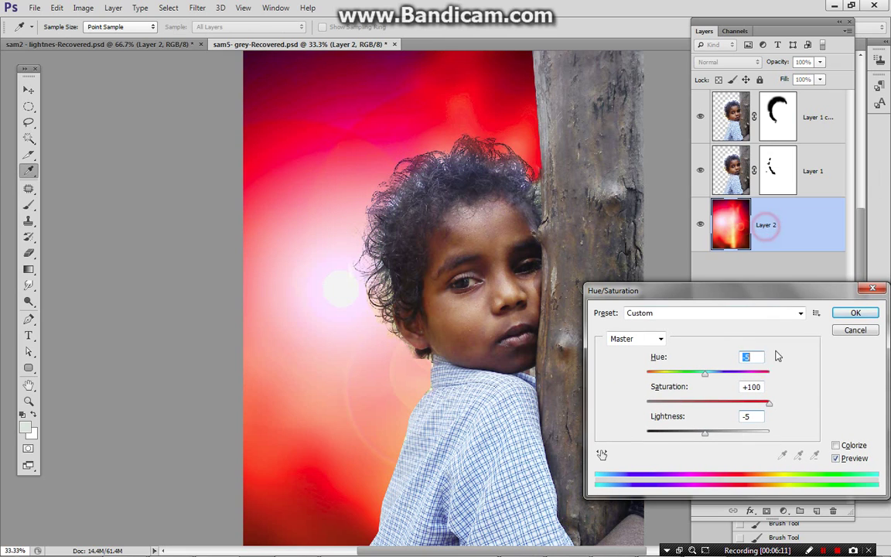
click(719, 372)
drag(742, 374, 720, 379)
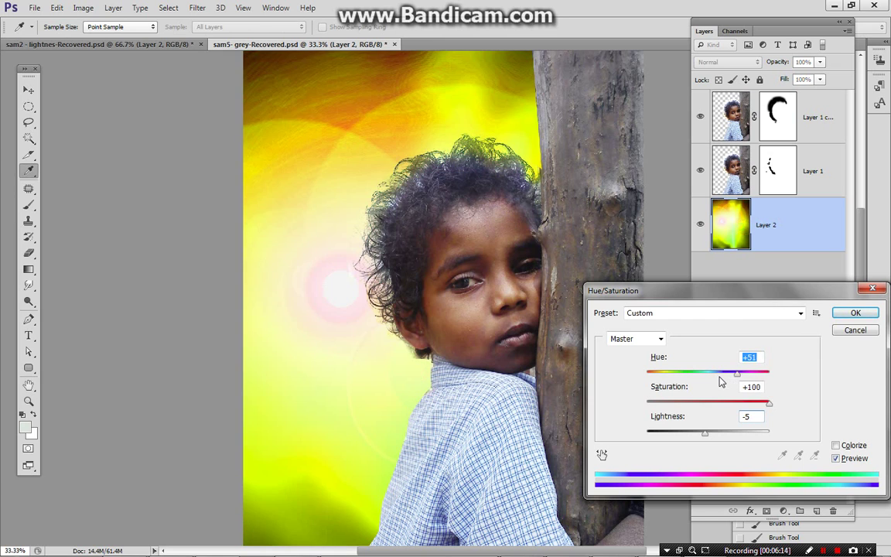
click(855, 313)
alt+click(397, 255)
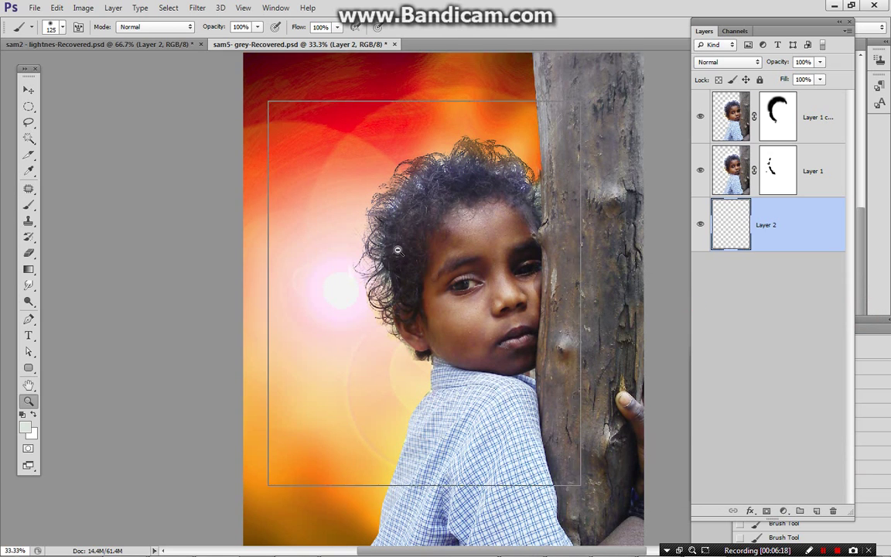
key(Tab)
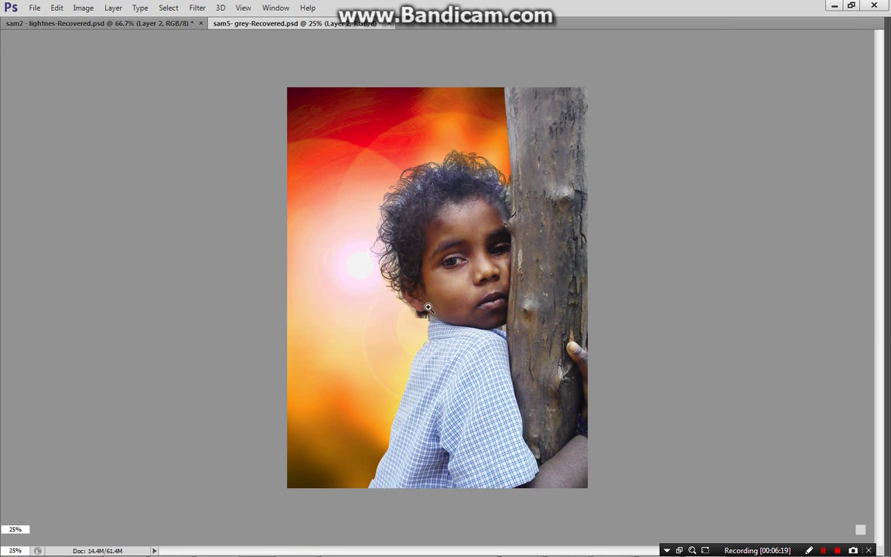
key(Tab)
click(712, 117)
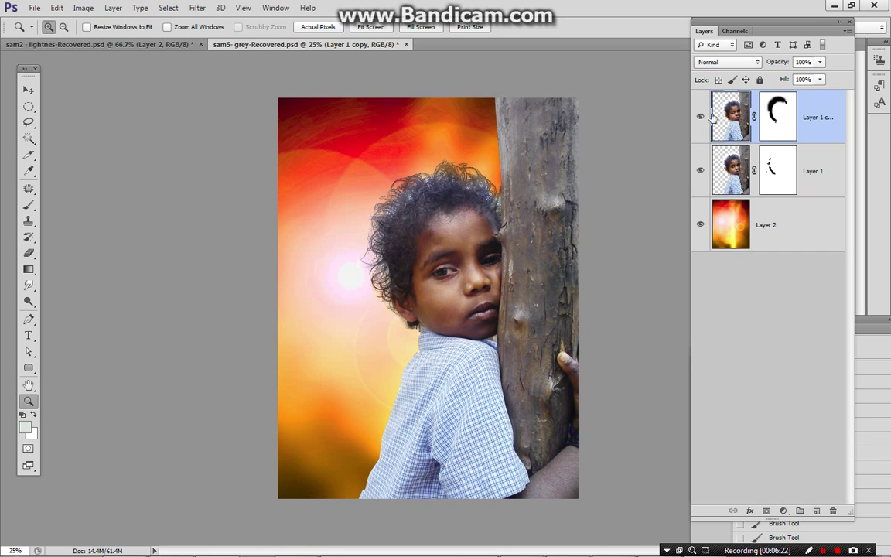
click(701, 115)
click(701, 116)
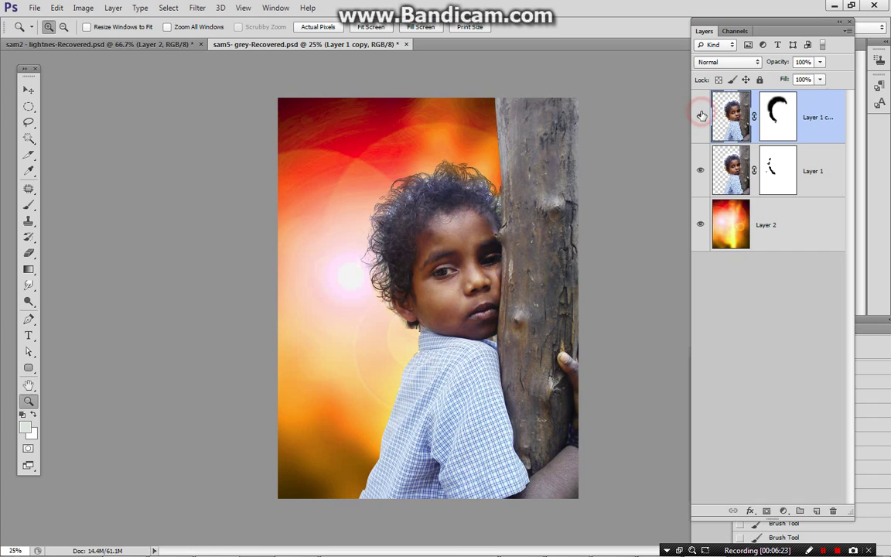
click(700, 171)
click(700, 170)
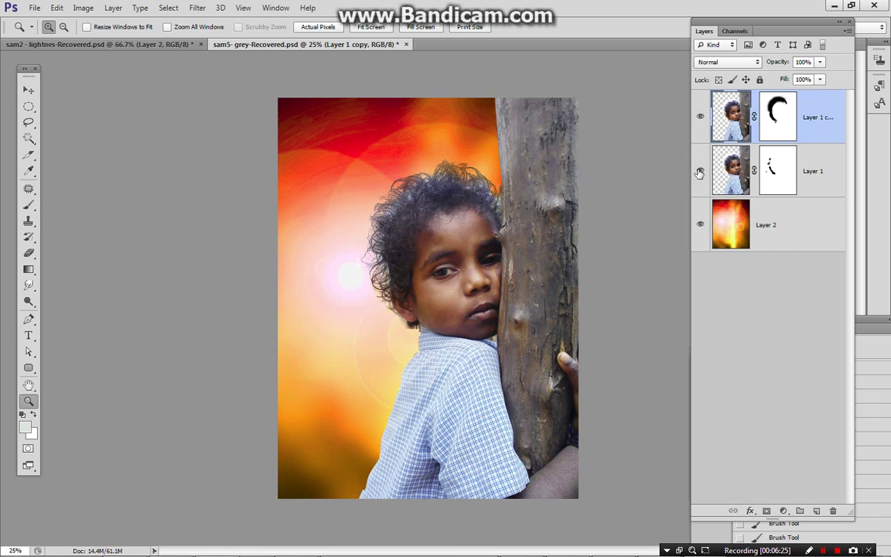
click(700, 226)
click(701, 225)
alt+click(467, 253)
click(491, 281)
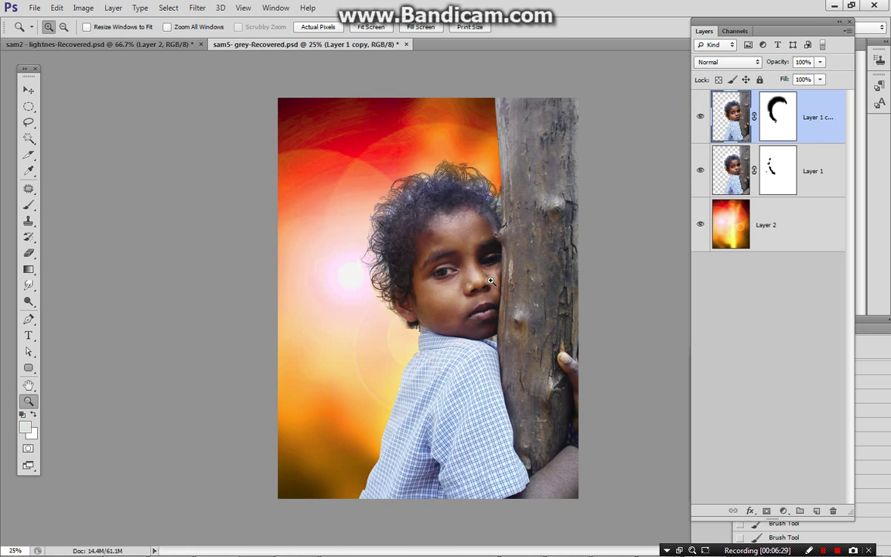